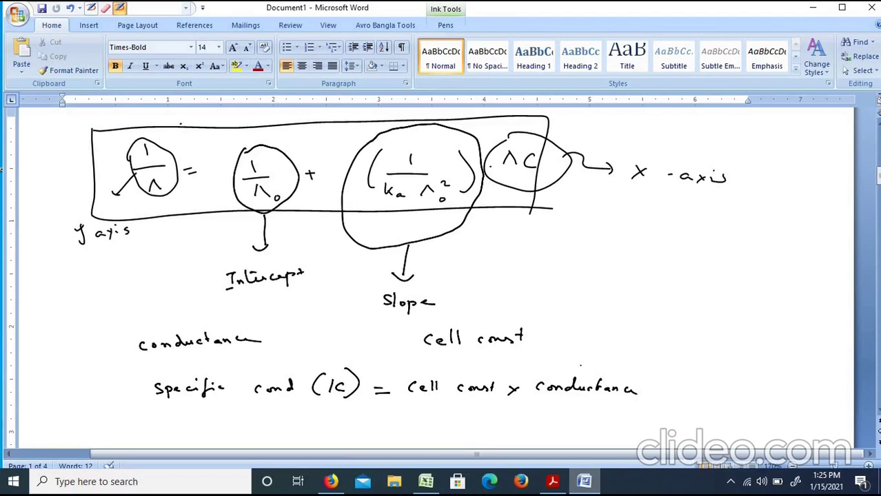
# Tick 'conductance', circle 'cell const' and draw an arrow down from it
pyautogui.moveTo(585, 369); pyautogui.dragTo(622, 361)
pyautogui.moveTo(414, 376)
pyautogui.mouseDown()
pyautogui.moveTo(404, 378)
pyautogui.moveTo(402, 404)
pyautogui.moveTo(445, 409)
pyautogui.moveTo(506, 394)
pyautogui.moveTo(506, 370)
pyautogui.moveTo(454, 356)
pyautogui.moveTo(416, 364)
pyautogui.moveTo(400, 383)
pyautogui.mouseUp()
pyautogui.moveTo(455, 409)
pyautogui.mouseDown()
pyautogui.moveTo(455, 424)
pyautogui.moveTo(460, 417)
pyautogui.mouseUp()
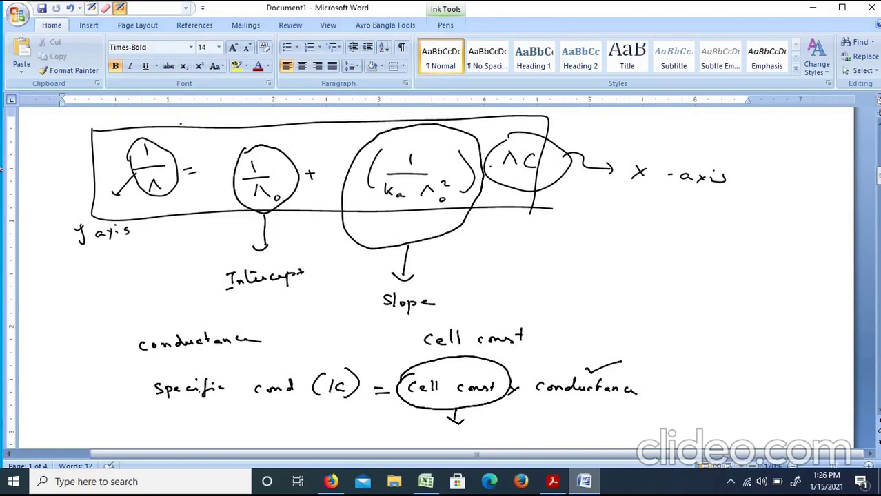
# Below the formula, write Λ = 1000k/c
pyautogui.scroll(-3, 198, 392)
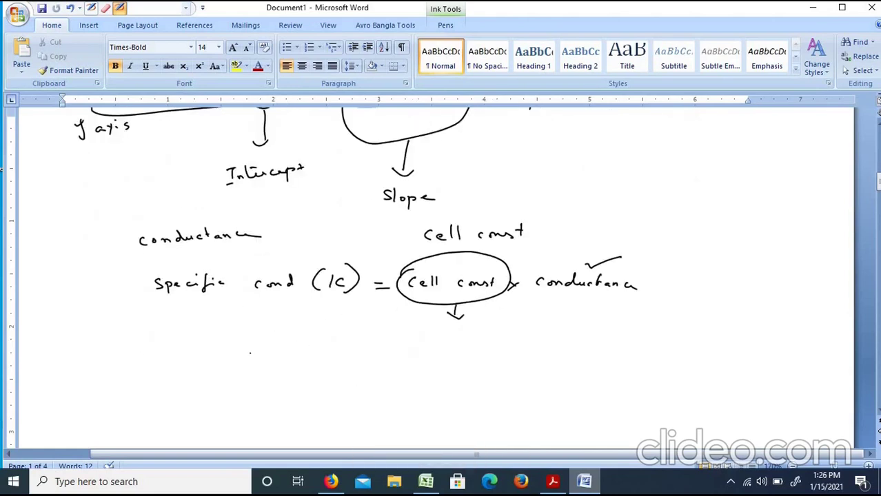
pyautogui.moveTo(252, 351)
pyautogui.mouseDown()
pyautogui.moveTo(263, 366)
pyautogui.moveTo(243, 366)
pyautogui.moveTo(285, 360)
pyautogui.mouseUp()
pyautogui.moveTo(277, 366)
pyautogui.mouseDown()
pyautogui.moveTo(346, 356)
pyautogui.moveTo(354, 368)
pyautogui.moveTo(366, 365)
pyautogui.mouseUp()
pyautogui.moveTo(303, 378)
pyautogui.mouseDown()
pyautogui.moveTo(350, 377)
pyautogui.moveTo(339, 395)
pyautogui.mouseUp()
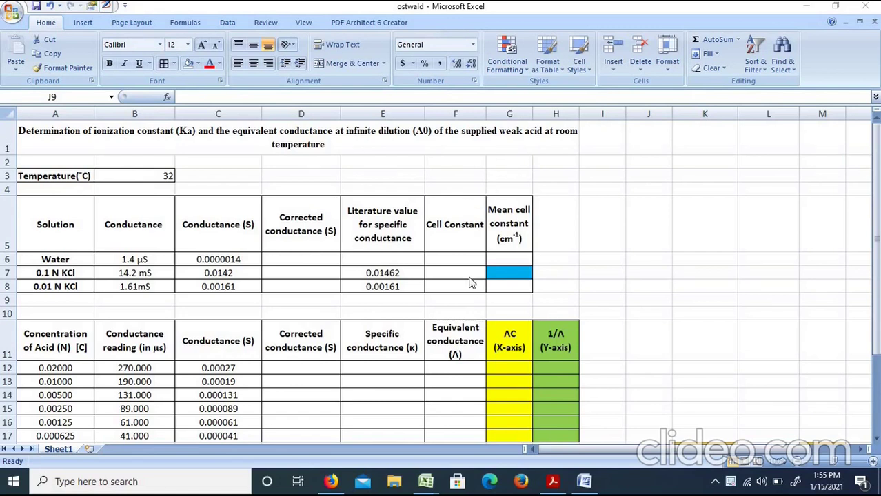
pyautogui.click(212, 247)
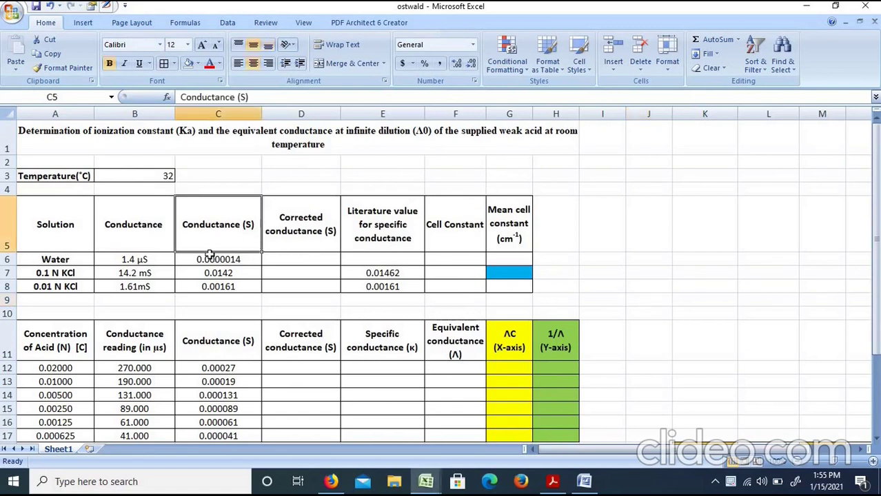
pyautogui.click(209, 257)
pyautogui.click(441, 261)
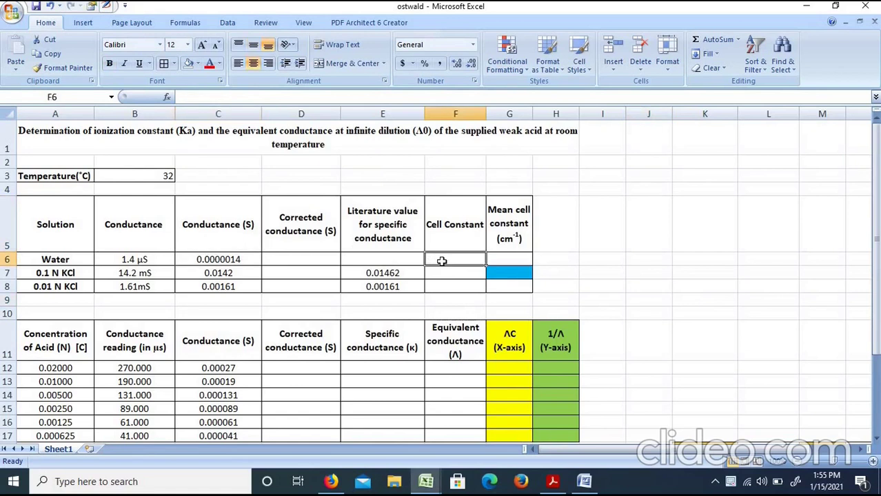
pyautogui.click(162, 256)
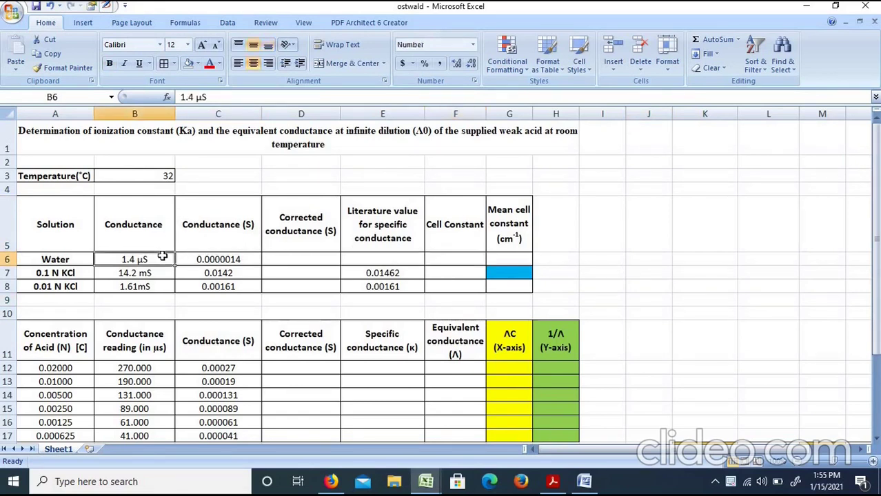
pyautogui.click(198, 283)
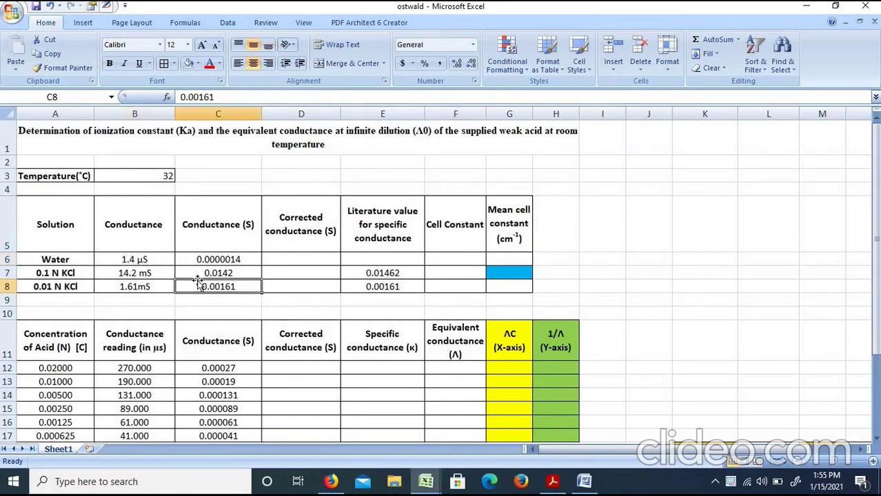
pyautogui.click(161, 281)
pyautogui.click(161, 261)
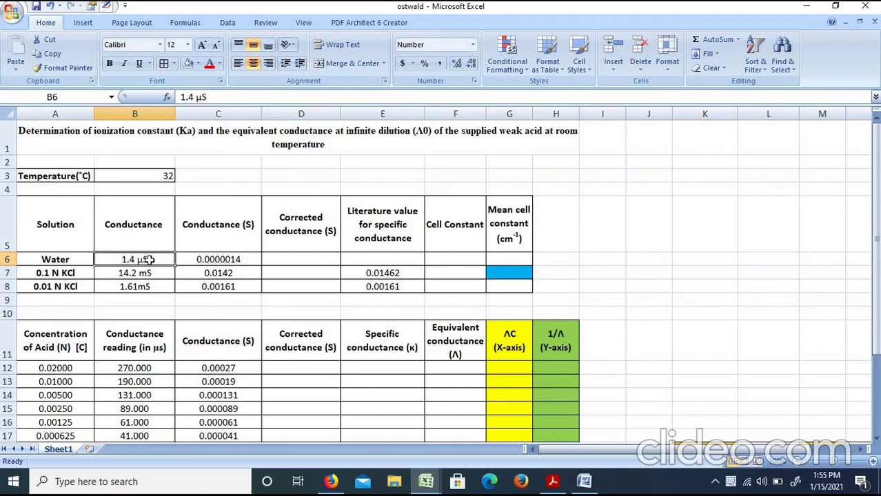
pyautogui.click(387, 273)
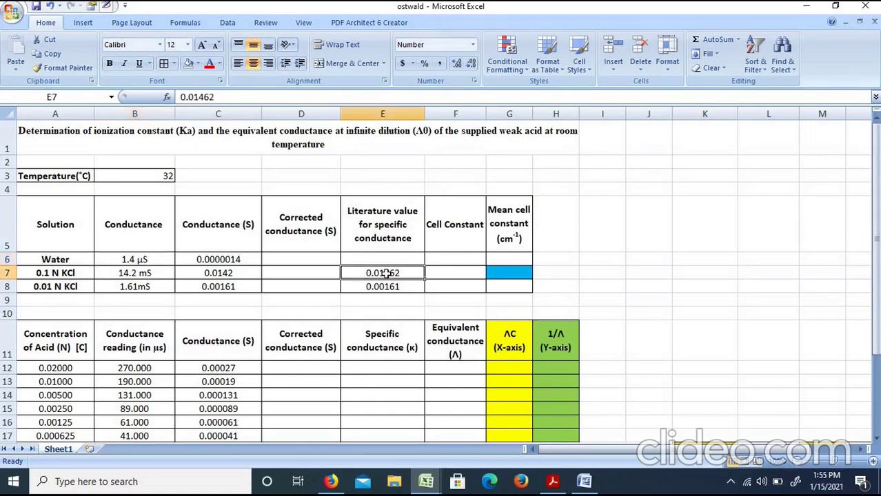
pyautogui.click(327, 274)
pyautogui.click(144, 274)
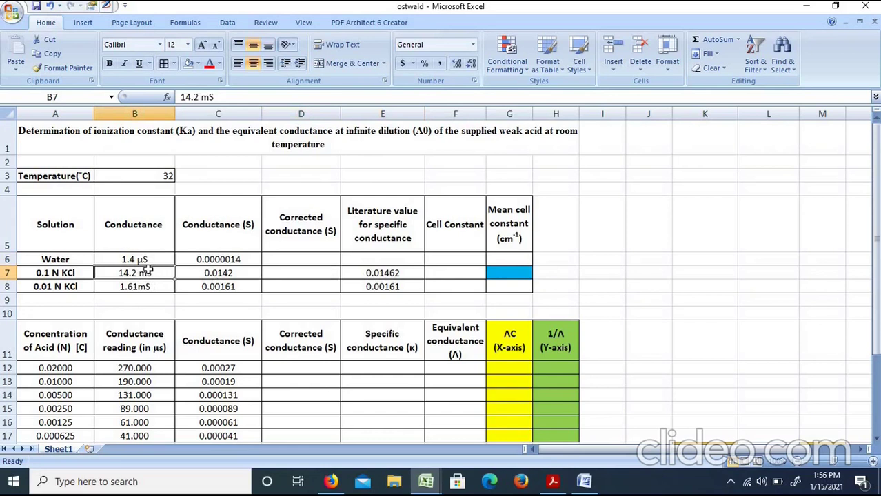
pyautogui.click(150, 259)
pyautogui.click(222, 272)
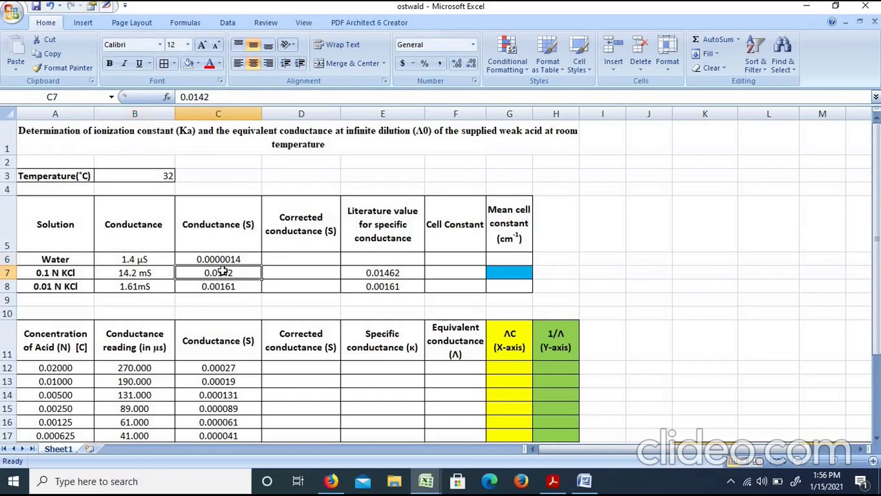
pyautogui.click(167, 259)
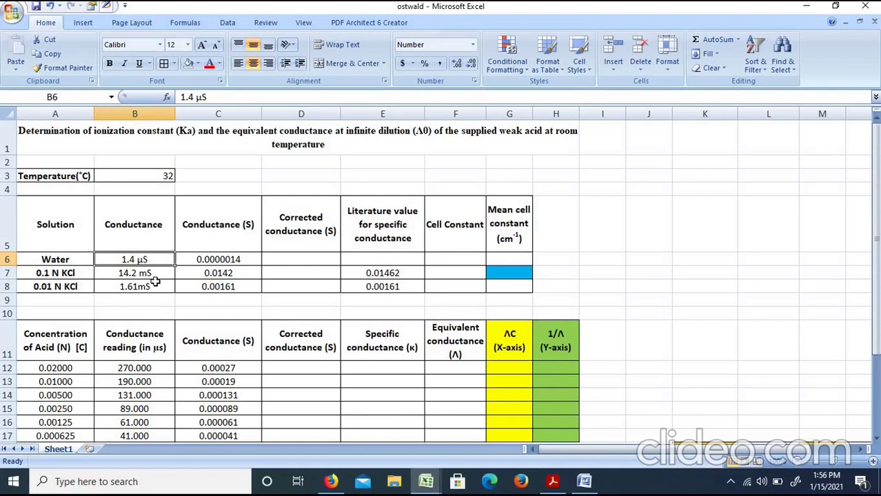
pyautogui.click(250, 279)
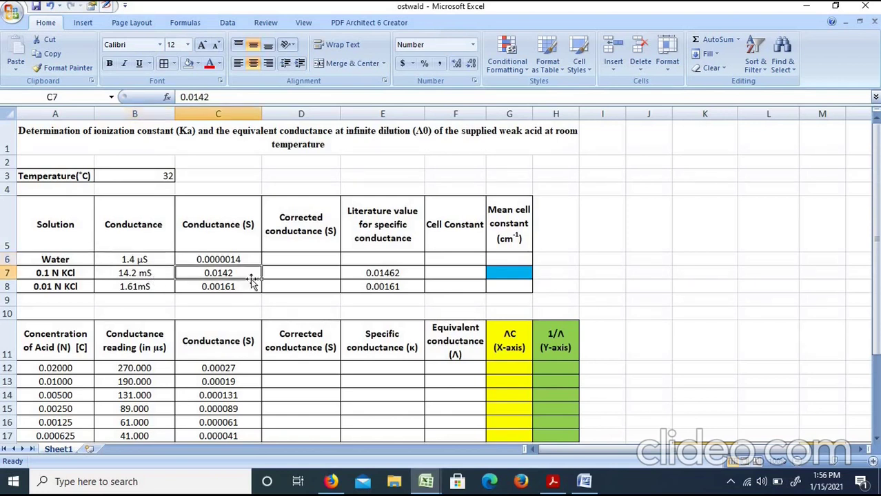
pyautogui.click(150, 261)
pyautogui.click(153, 274)
pyautogui.click(153, 288)
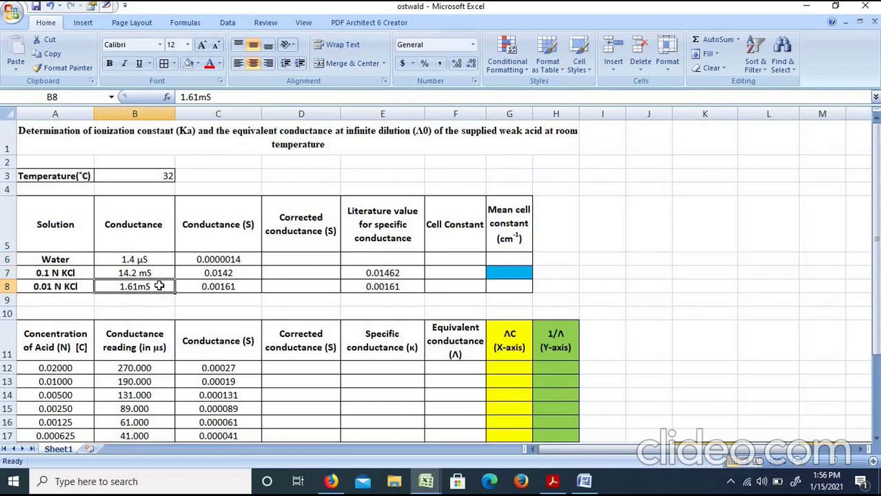
pyautogui.click(258, 257)
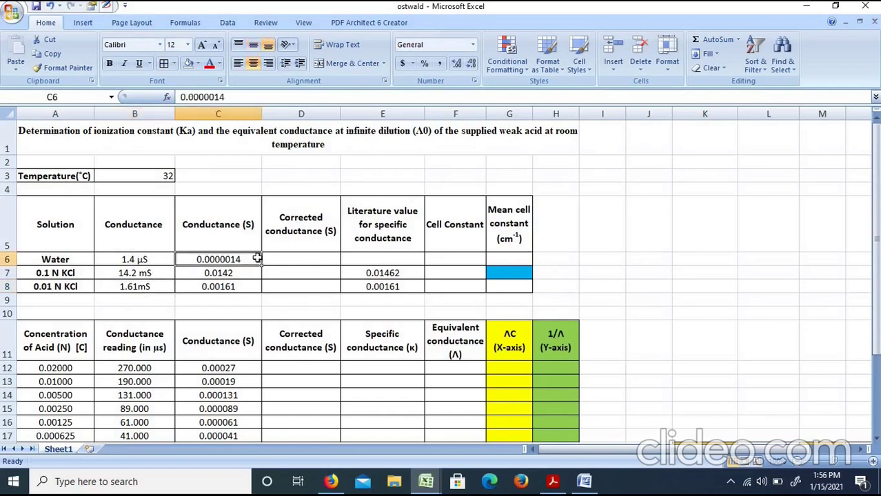
pyautogui.click(256, 274)
pyautogui.click(252, 291)
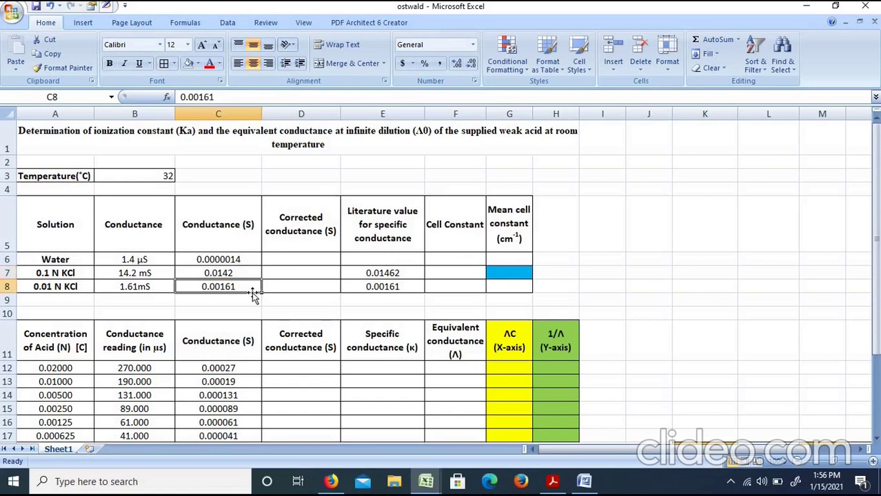
pyautogui.click(235, 269)
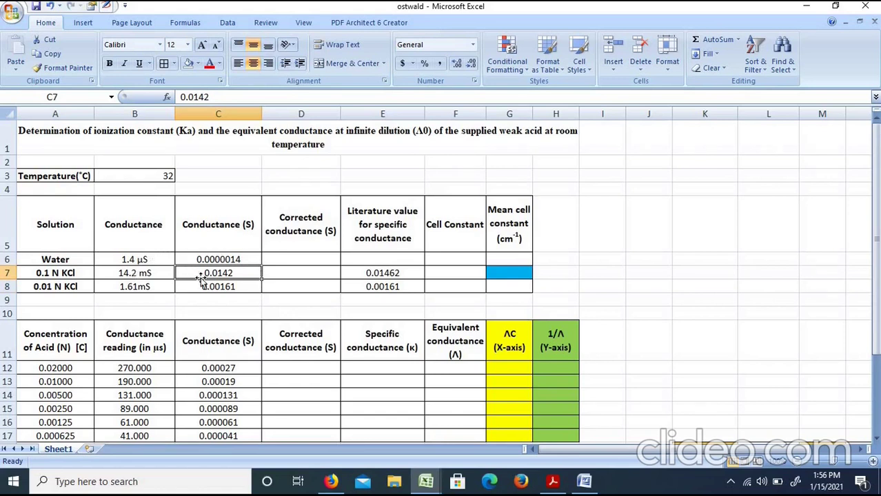
pyautogui.click(269, 276)
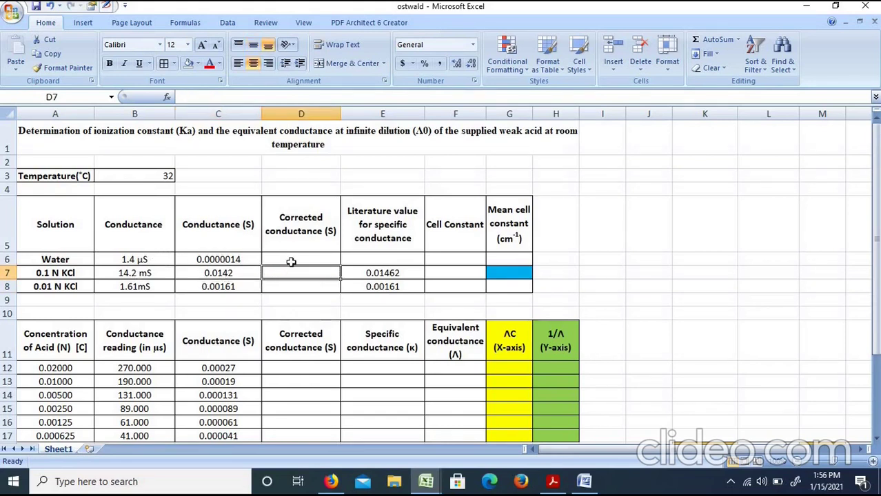
# Enter =C7-$C$6 in D7 and fill it to D8, giving 0.0141986 and 0.0016086
pyautogui.write('=')
pyautogui.click(240, 273)
pyautogui.write('-')
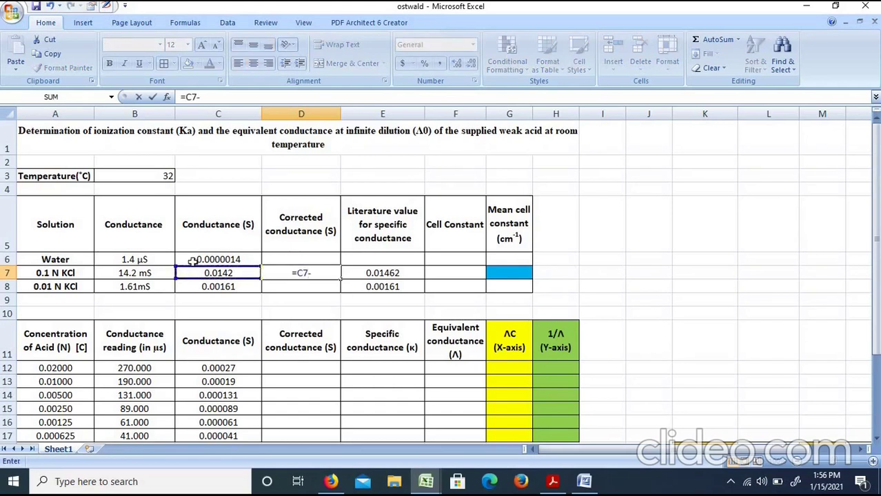
pyautogui.click(195, 260)
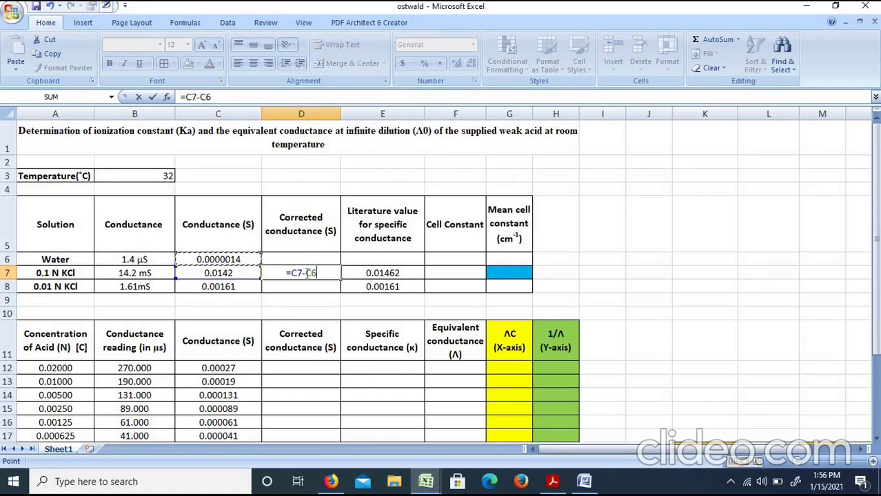
pyautogui.click(307, 273)
pyautogui.write('$')
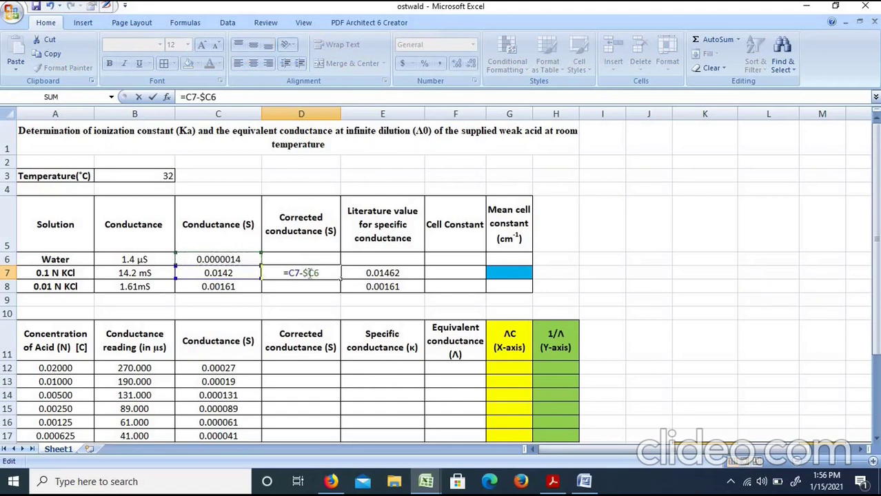
pyautogui.click(316, 273)
pyautogui.write('$')
pyautogui.press('Return')
pyautogui.click(329, 273)
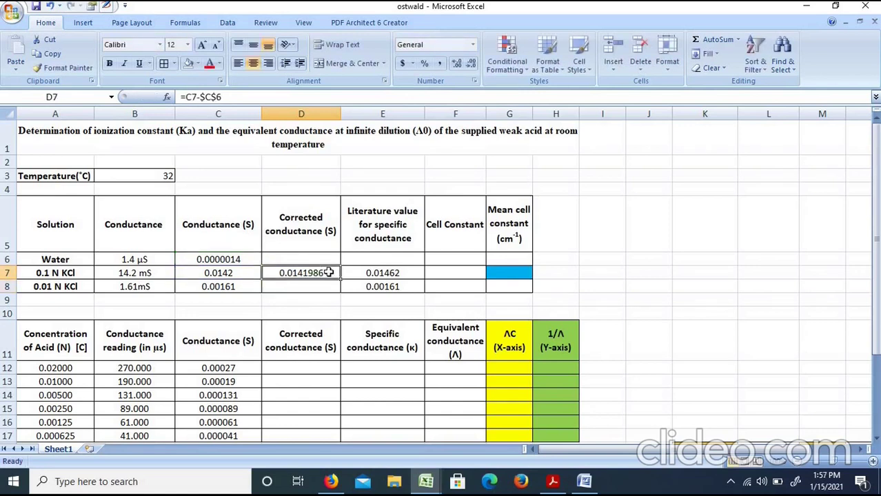
pyautogui.moveTo(340, 279); pyautogui.dragTo(340, 293)
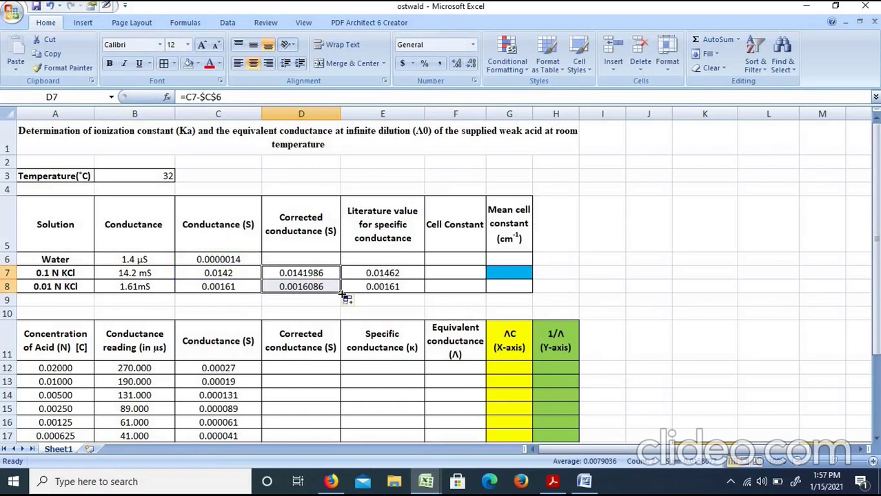
# Review the literature values 0.01462 and 0.00161 and the temperature of 32
pyautogui.click(445, 269)
pyautogui.click(414, 271)
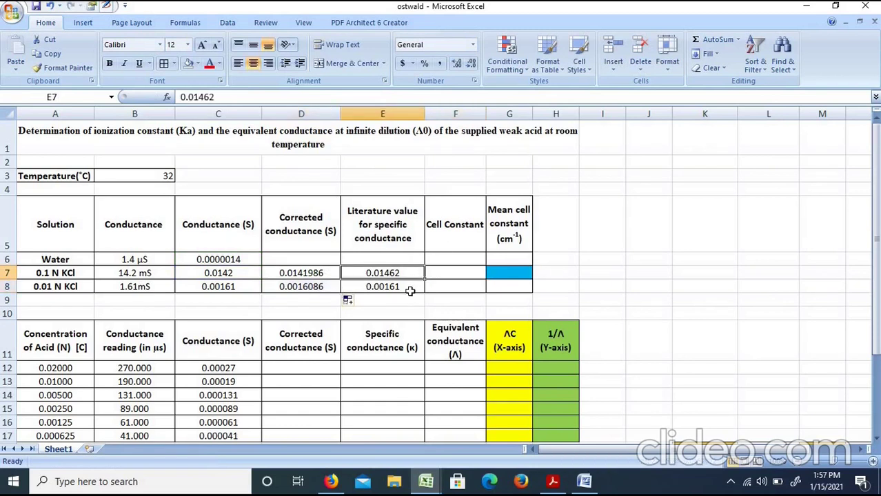
pyautogui.click(410, 290)
pyautogui.click(409, 273)
pyautogui.click(118, 179)
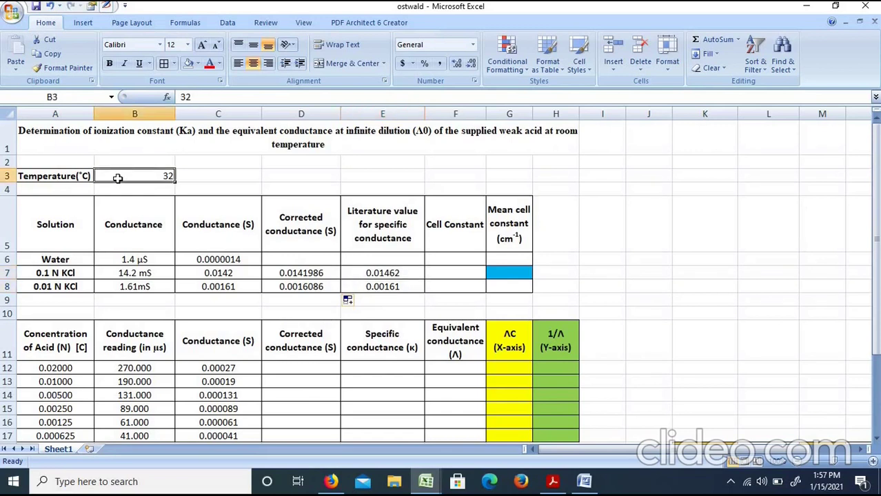
pyautogui.click(384, 276)
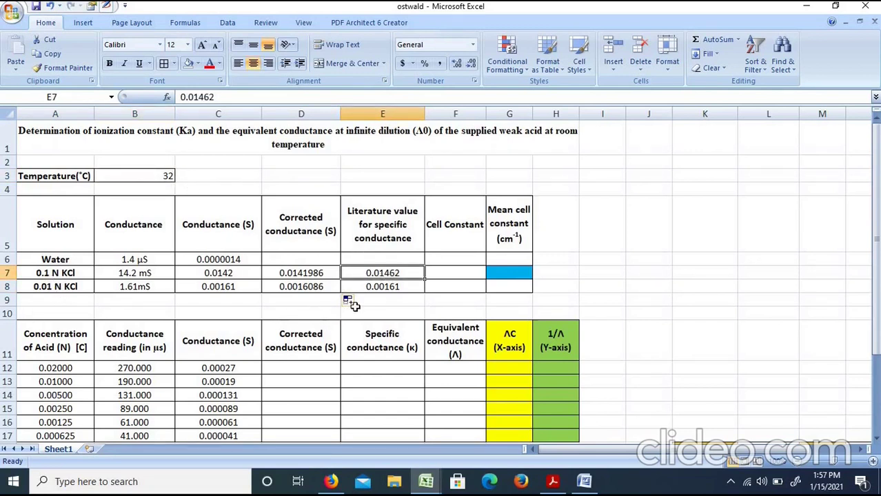
pyautogui.click(391, 288)
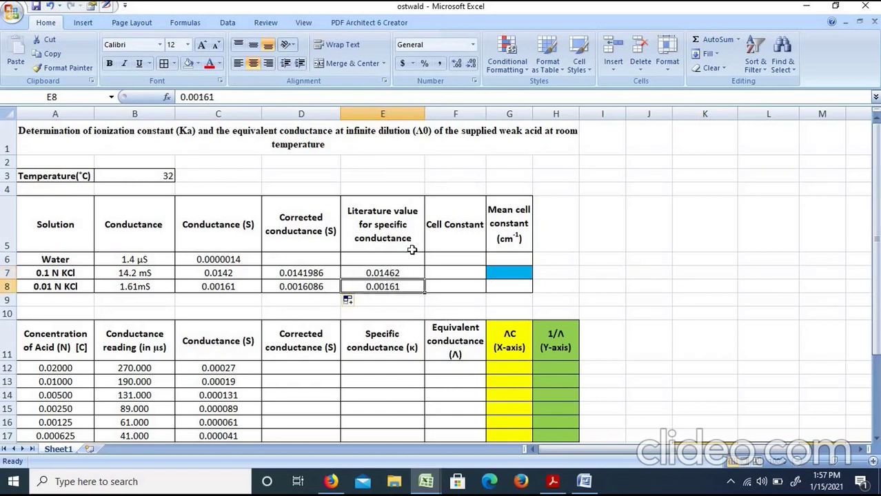
# Enter =E7/D7 in F7 and fill it to F8, giving 1.029678982 and 1.000870322
pyautogui.click(449, 272)
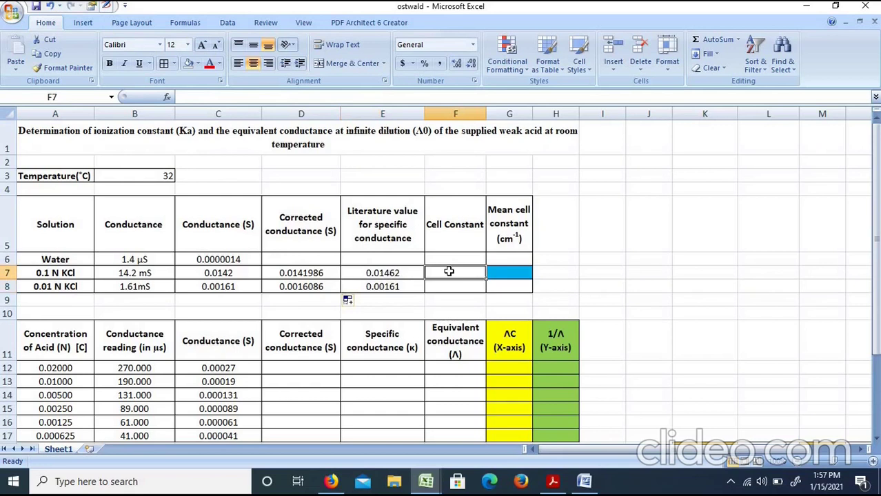
pyautogui.write('=')
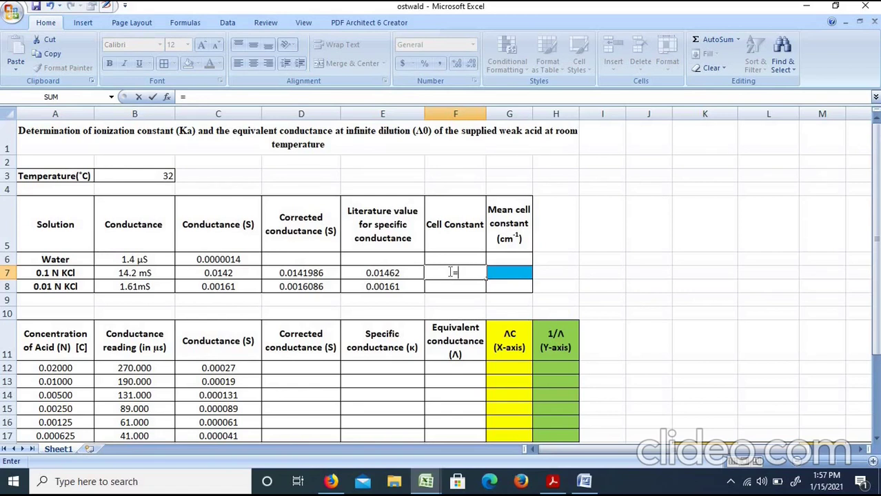
pyautogui.click(399, 273)
pyautogui.write('/')
pyautogui.click(319, 273)
pyautogui.press('Return')
pyautogui.click(485, 273)
pyautogui.moveTo(486, 279); pyautogui.dragTo(487, 291)
pyautogui.click(497, 273)
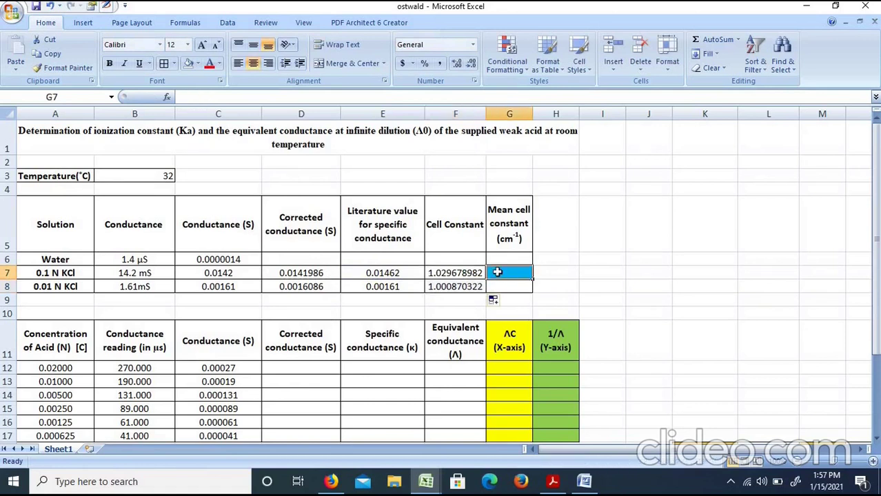
# Enter =AVERAGE(F7:F8) in G7 for a mean cell constant of 1.015275
pyautogui.write('=Aver')
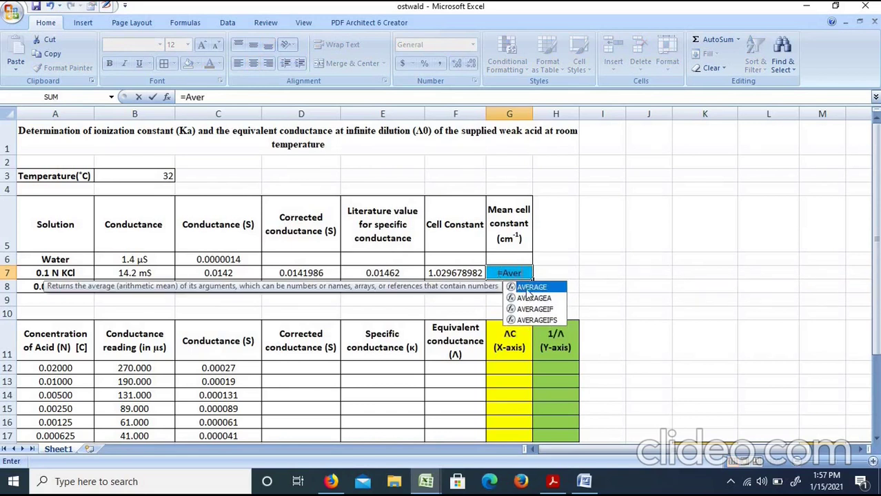
pyautogui.doubleClick(529, 289)
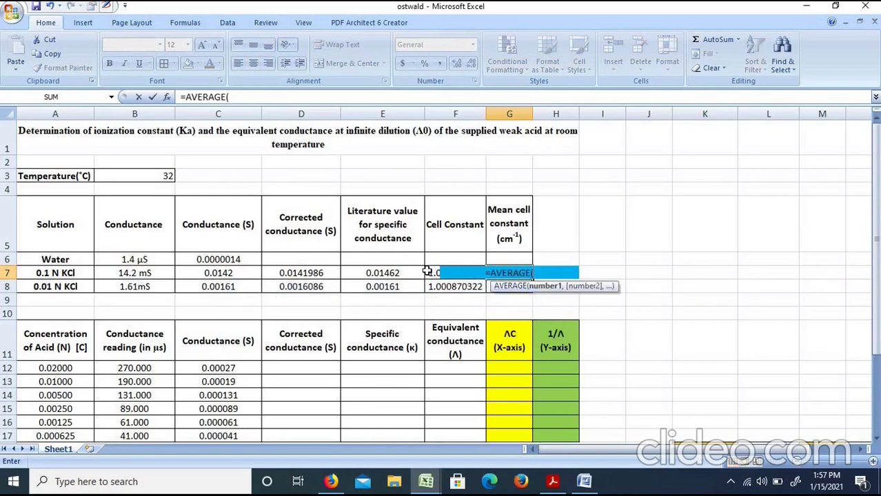
pyautogui.moveTo(430, 273); pyautogui.dragTo(441, 286)
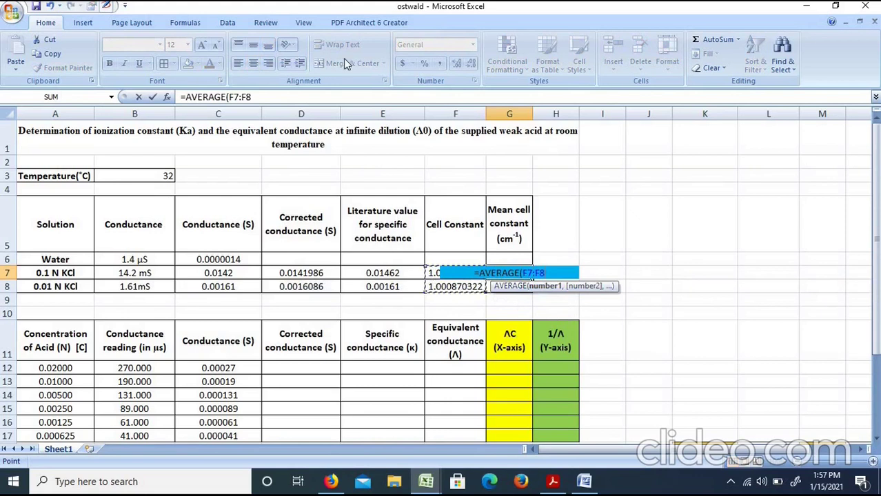
pyautogui.click(333, 93)
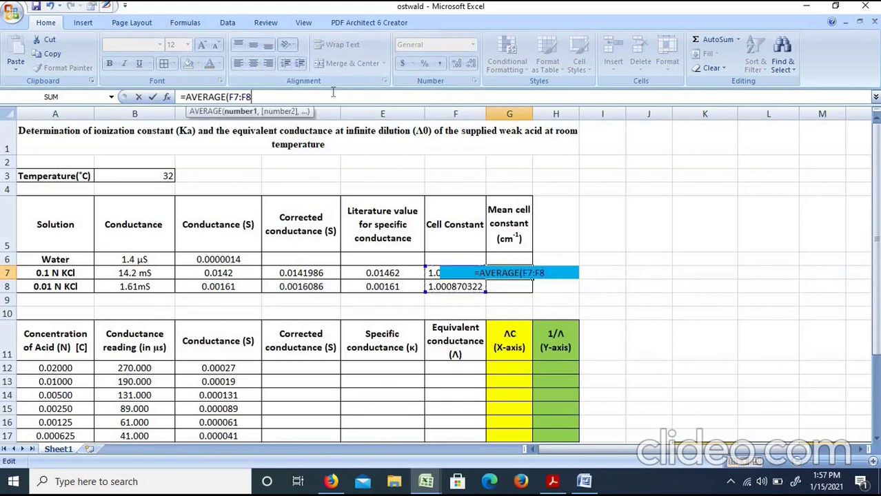
pyautogui.press('Return')
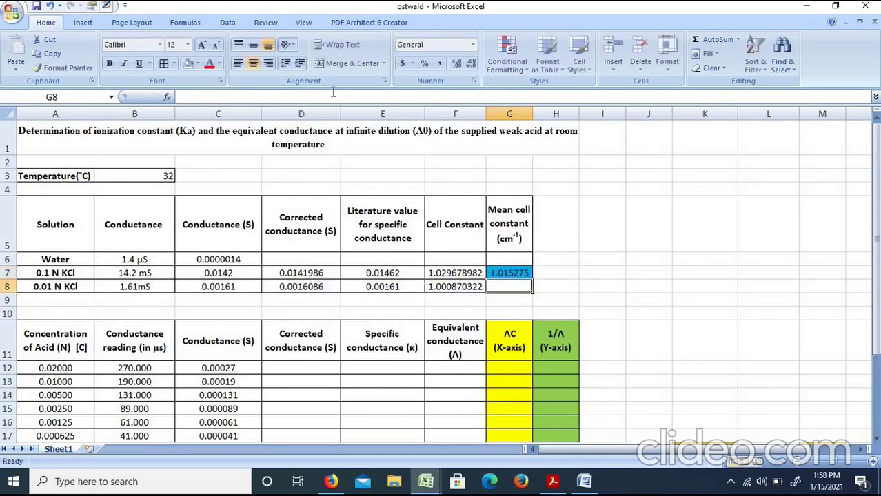
pyautogui.click(593, 314)
pyautogui.click(515, 273)
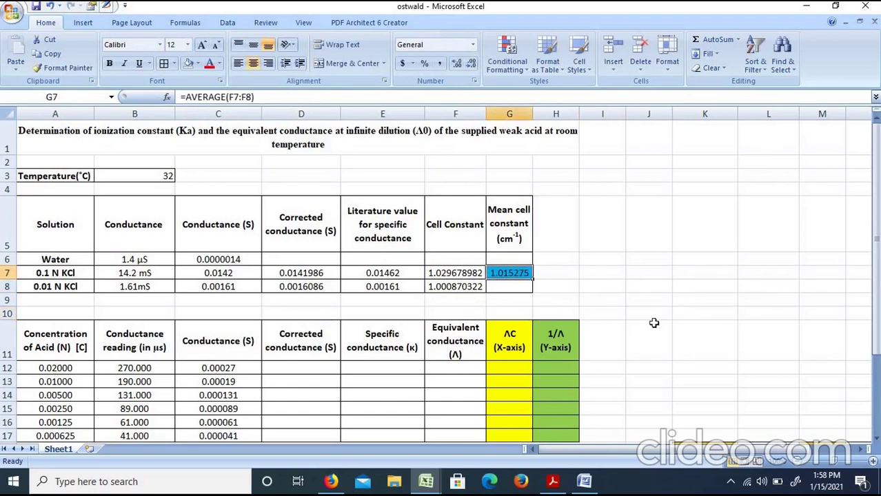
pyautogui.click(307, 384)
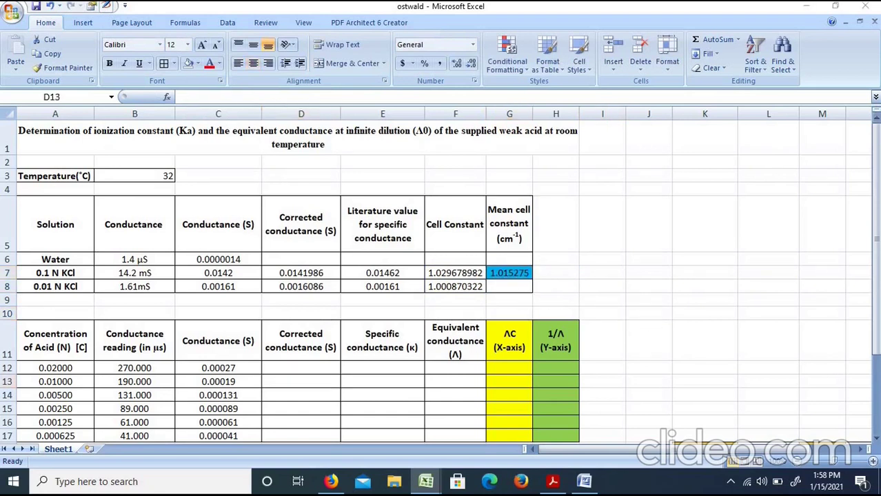
pyautogui.click(877, 344)
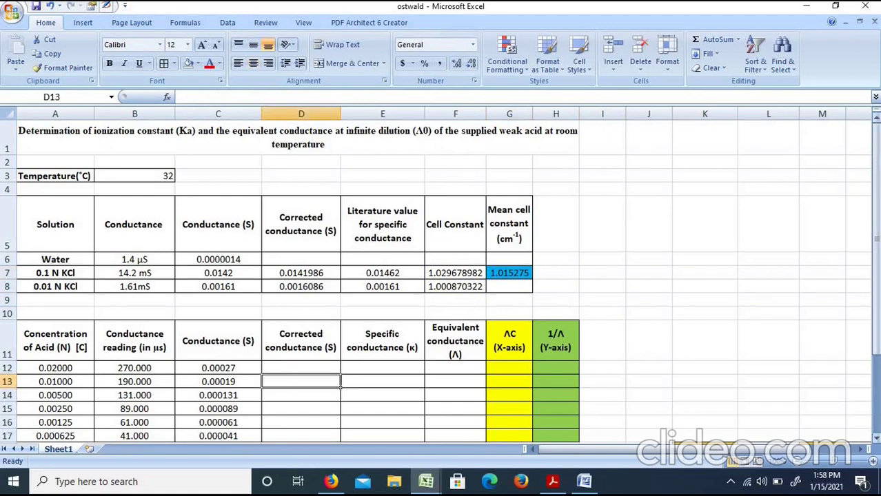
pyautogui.click(877, 438)
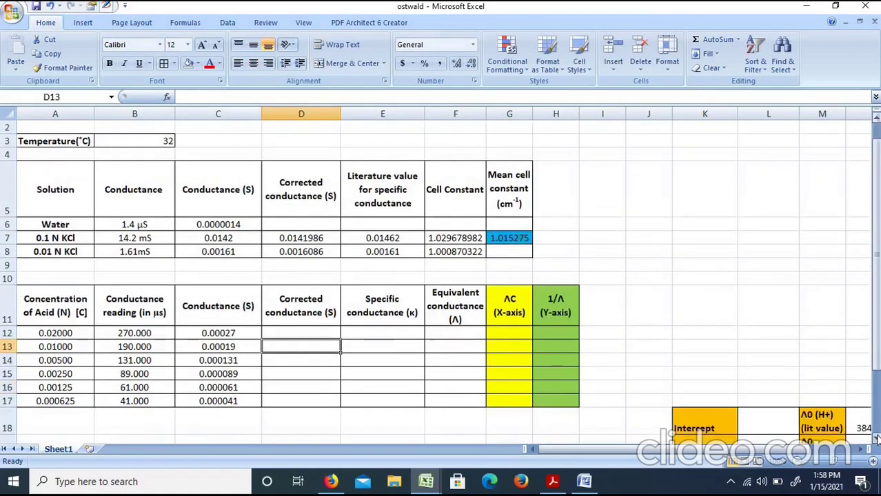
pyautogui.click(334, 300)
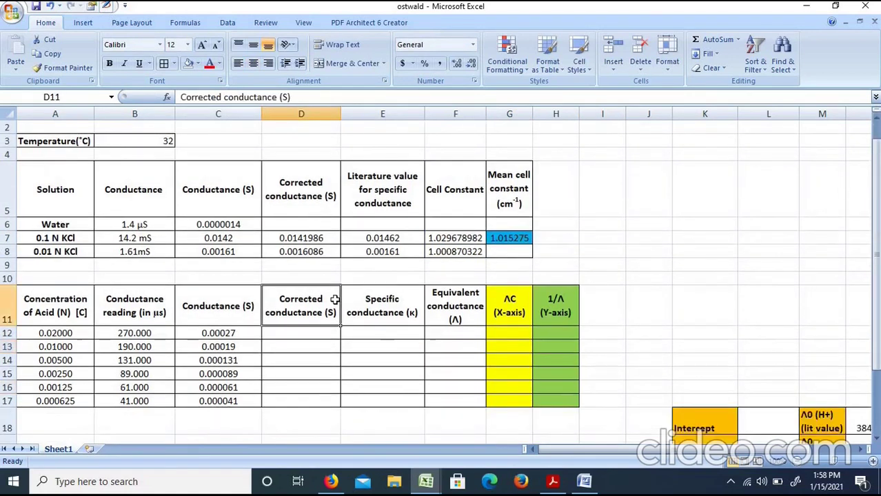
pyautogui.click(76, 334)
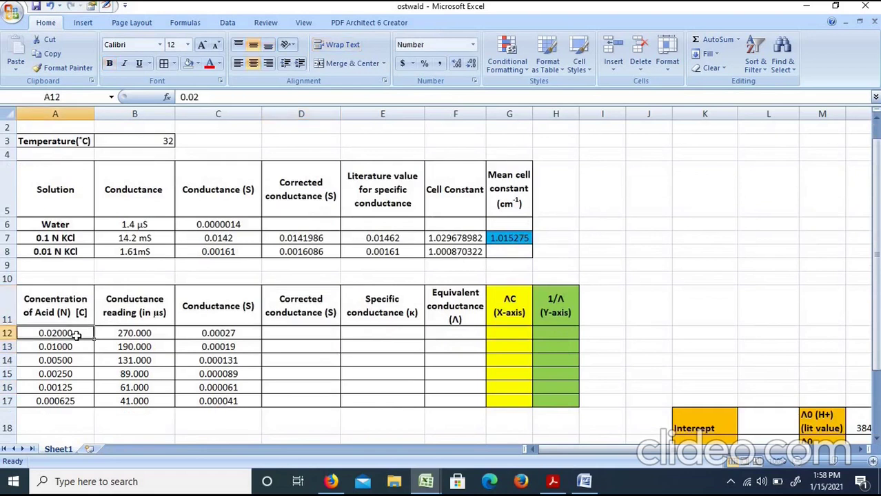
pyautogui.click(71, 349)
pyautogui.click(71, 361)
pyautogui.click(72, 374)
pyautogui.click(72, 388)
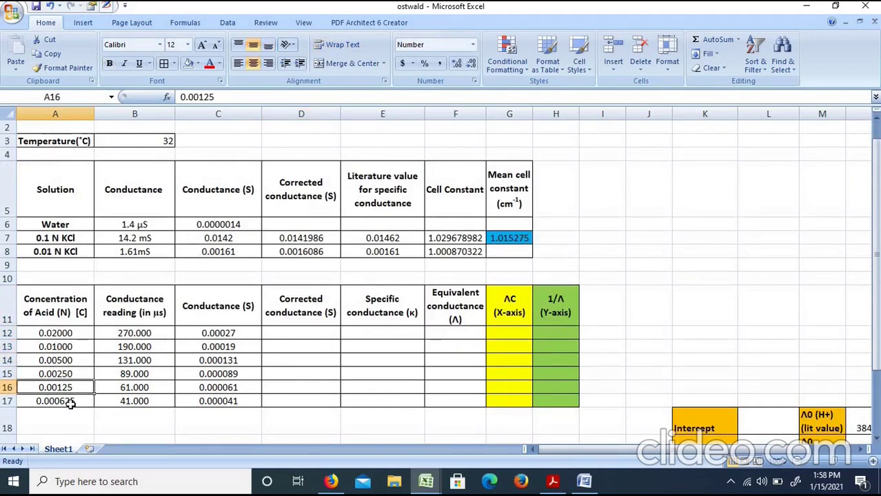
pyautogui.click(70, 404)
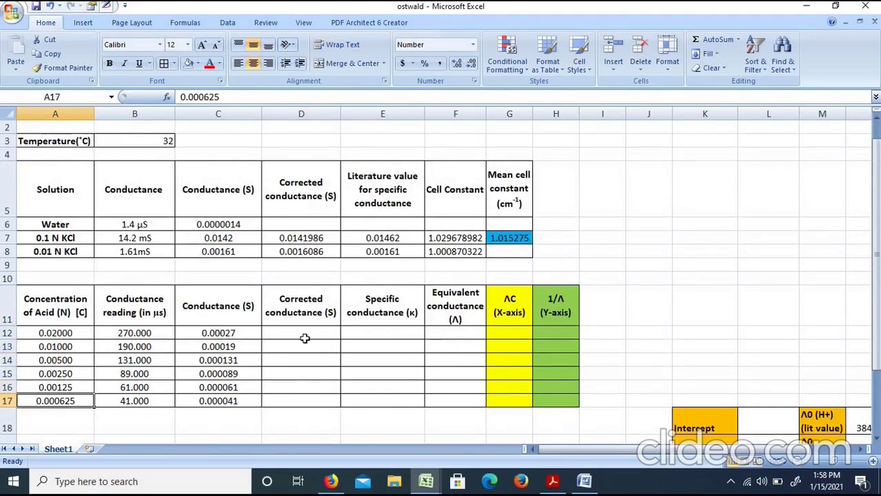
pyautogui.click(142, 333)
pyautogui.click(141, 347)
pyautogui.click(142, 361)
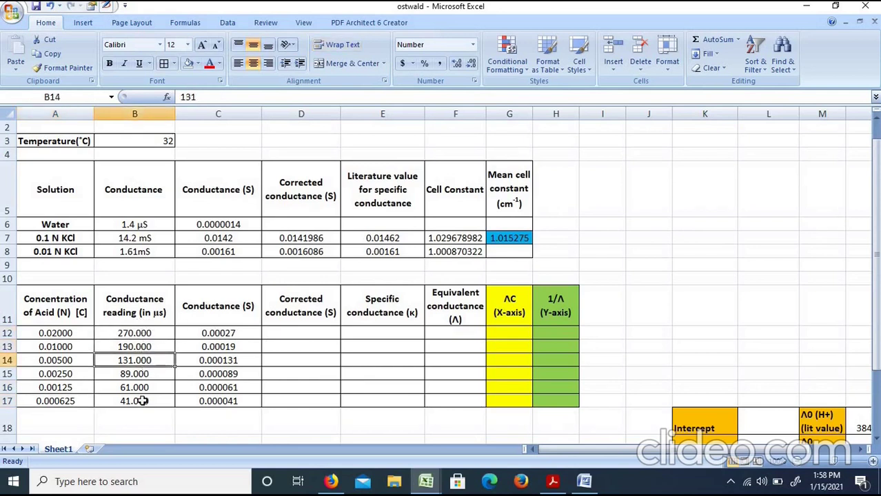
pyautogui.click(153, 397)
pyautogui.click(222, 335)
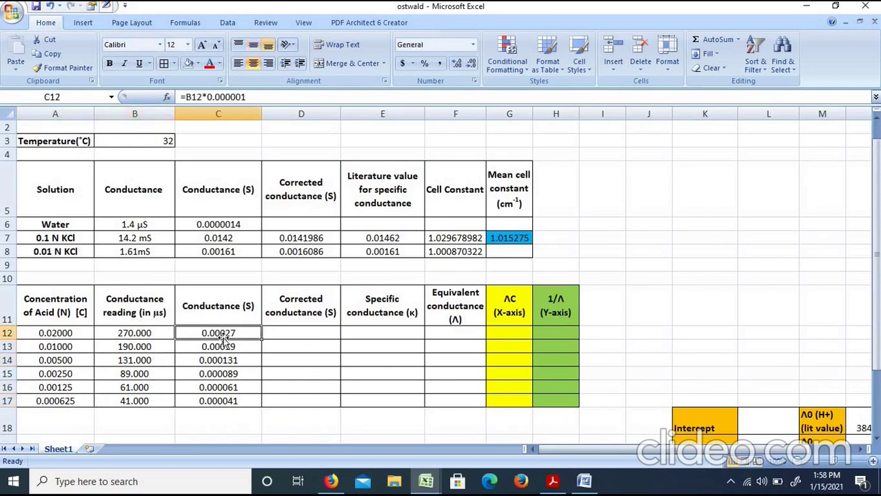
# Enter =C12-$C$6 in D12, giving a corrected conductance of 0.0002686
pyautogui.click(274, 333)
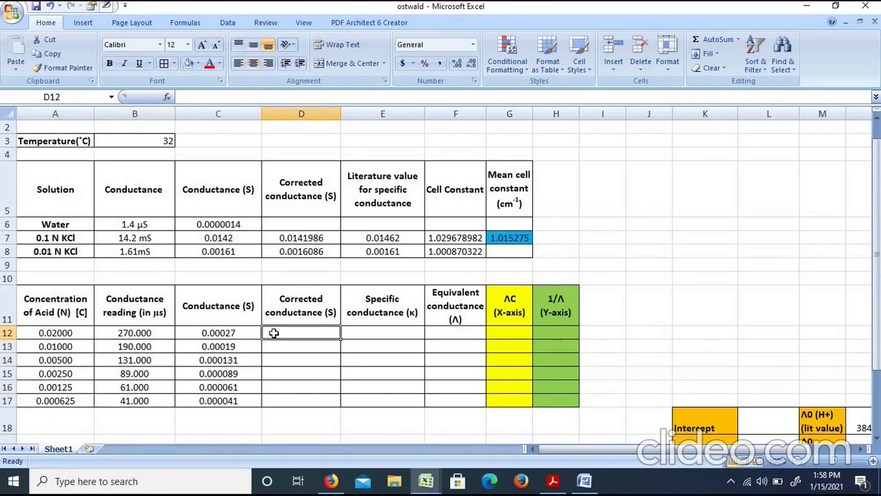
pyautogui.write('=')
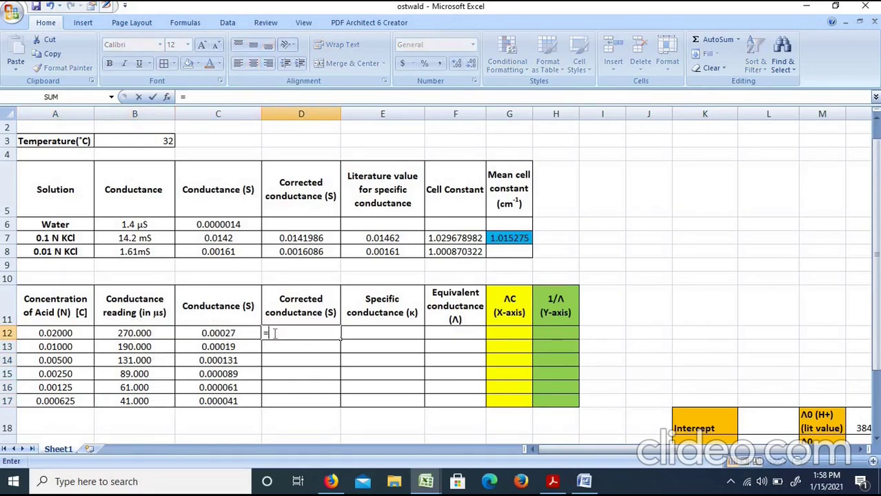
pyautogui.click(228, 334)
pyautogui.write('-')
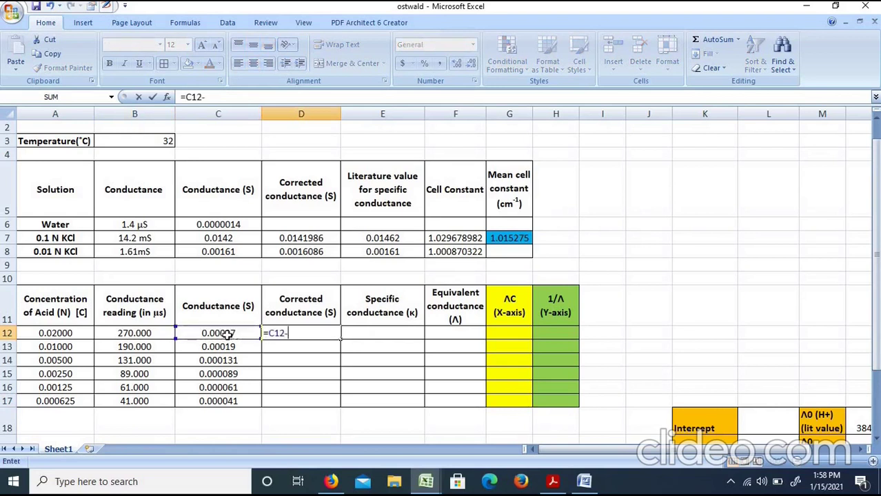
pyautogui.click(230, 226)
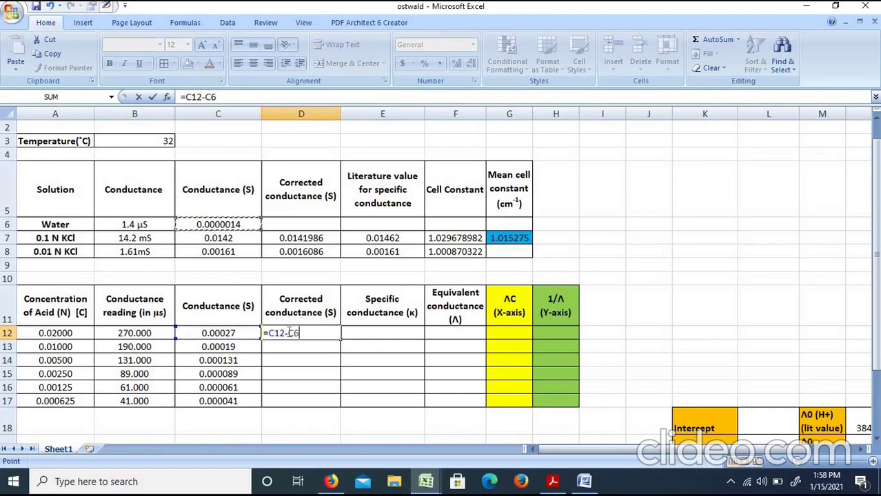
pyautogui.click(289, 333)
pyautogui.write('$C')
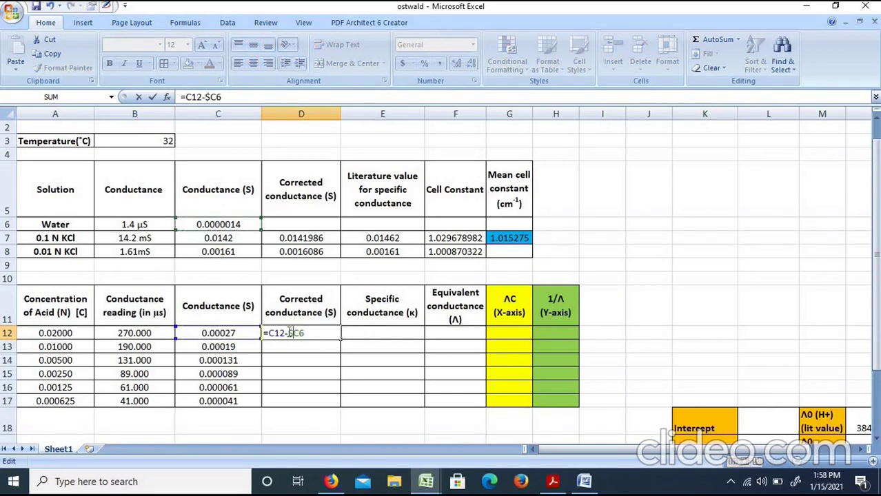
pyautogui.write('$')
pyautogui.press('Return')
pyautogui.click(330, 334)
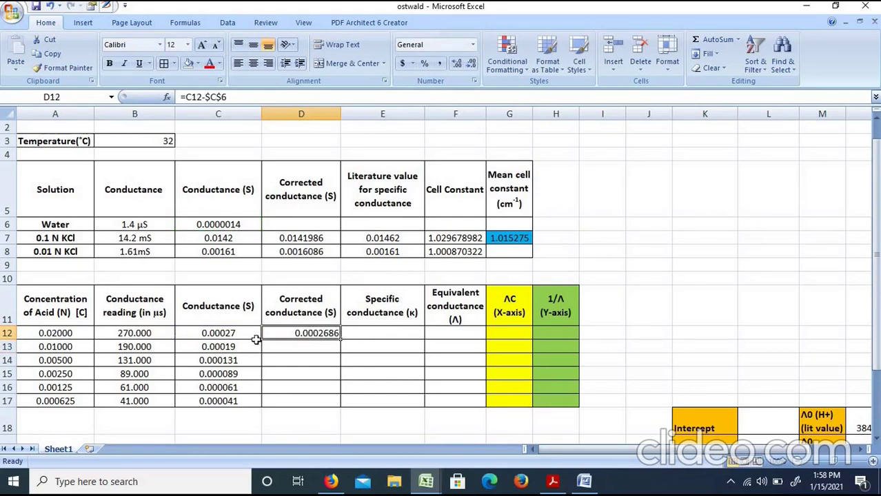
pyautogui.click(400, 332)
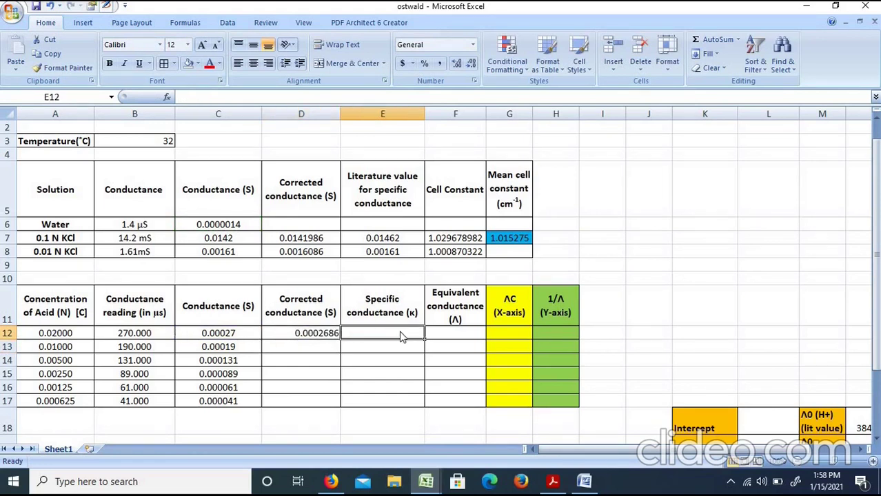
# Enter =D12*$G$7 in E12 for a specific conductance of 0.000272703
pyautogui.write('=')
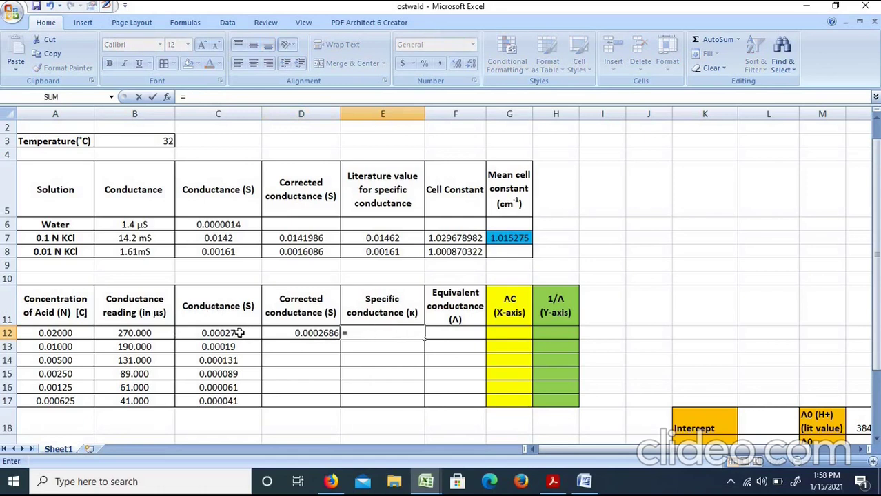
pyautogui.click(306, 334)
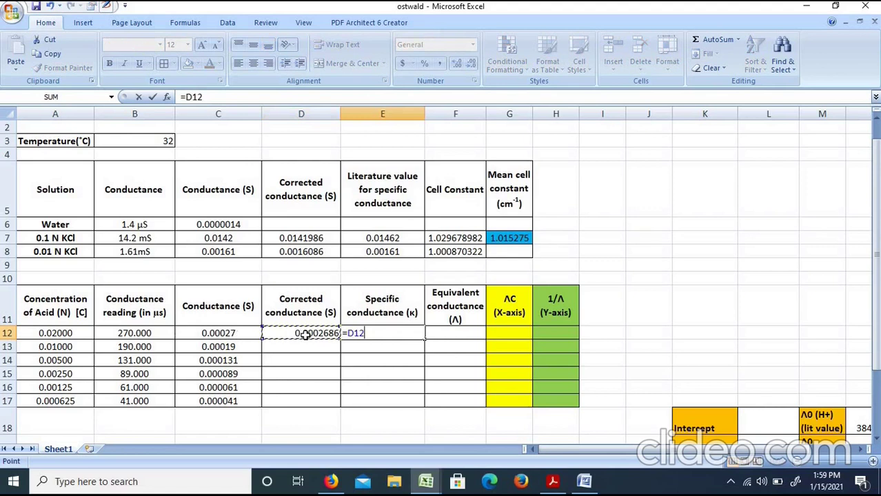
pyautogui.write('*')
pyautogui.click(524, 238)
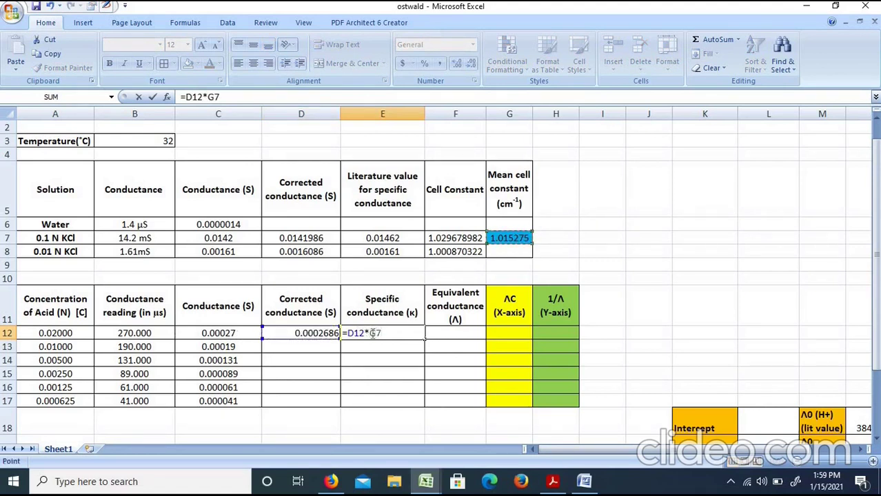
pyautogui.click(370, 334)
pyautogui.write('$')
pyautogui.click(384, 334)
pyautogui.write('$')
pyautogui.press('Return')
# Enter =1000*E12/A12 in F12 for an equivalent conductance of 13.63513858
pyautogui.click(438, 335)
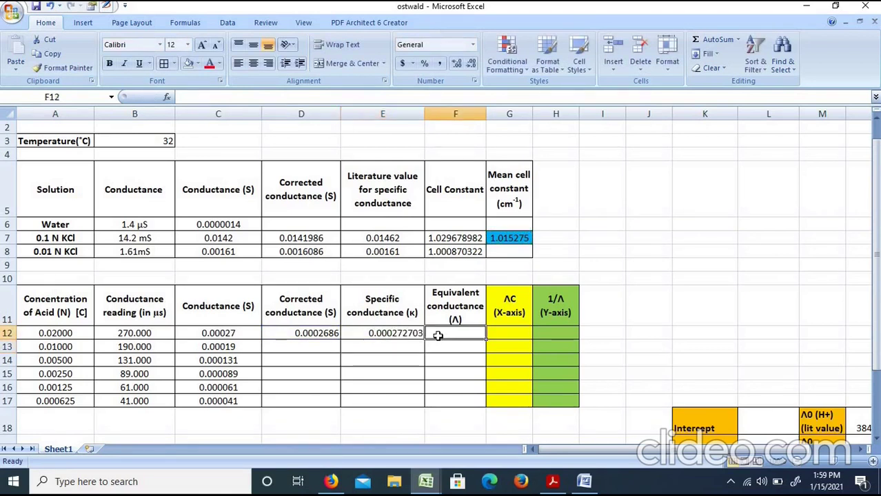
pyautogui.write('=100')
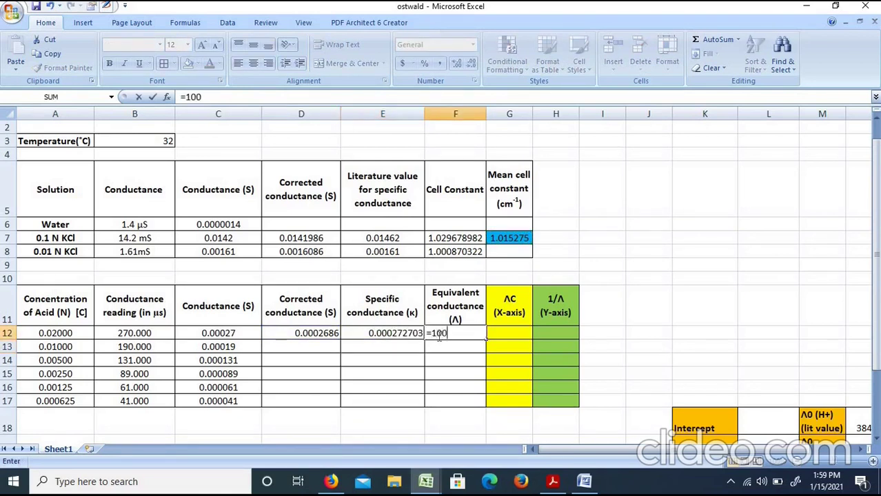
pyautogui.write('0*')
pyautogui.click(407, 333)
pyautogui.write('/')
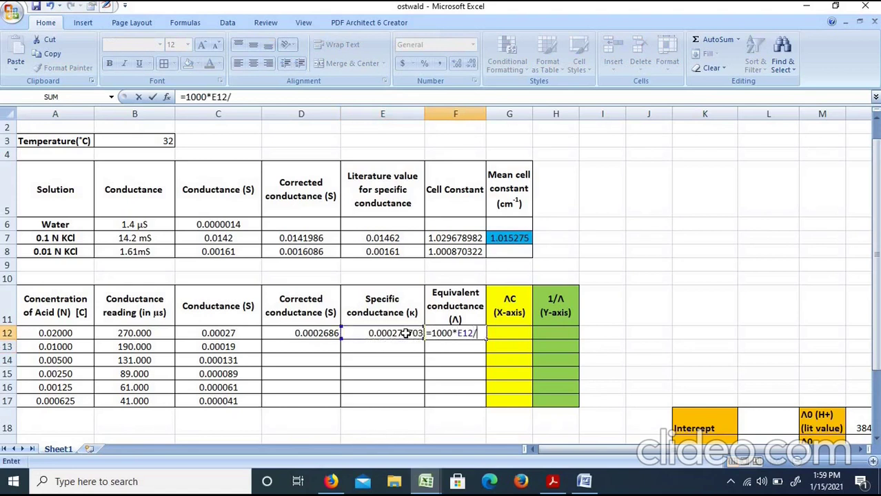
pyautogui.click(52, 333)
pyautogui.press('Return')
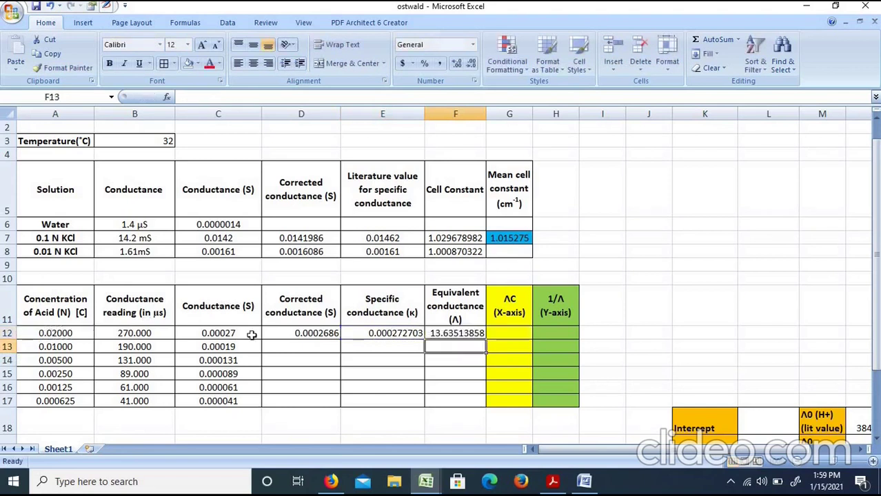
# Enter =F12*A12 in G12, giving ΛC of 0.272703
pyautogui.click(501, 331)
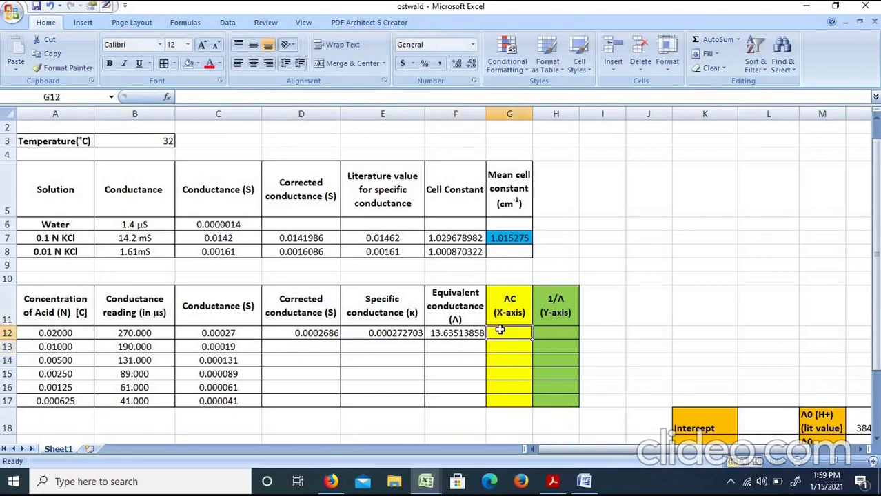
pyautogui.write('=')
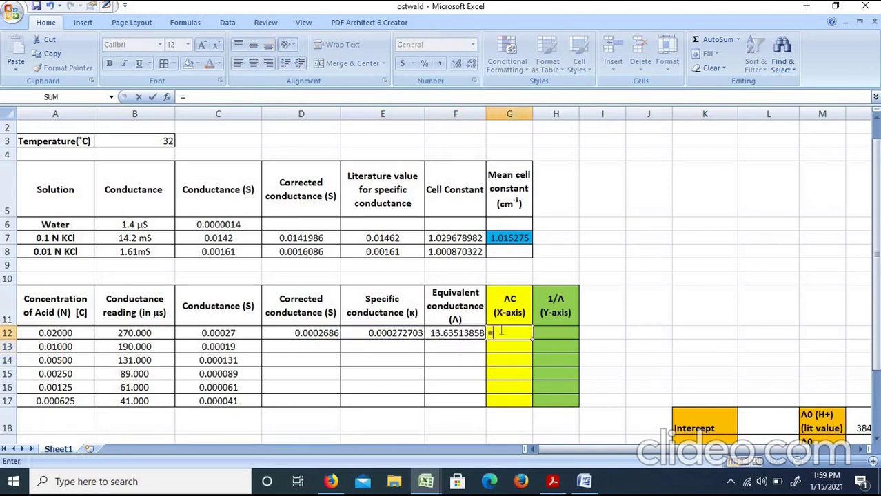
pyautogui.click(469, 333)
pyautogui.write('*')
pyautogui.click(52, 334)
pyautogui.press('Return')
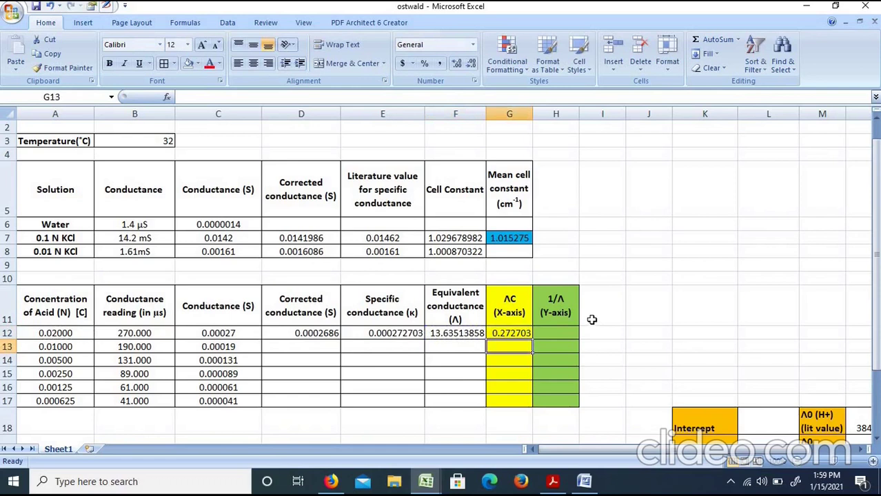
# Enter =1/F12 in H12, giving 1/Λ of 0.07334
pyautogui.click(562, 333)
pyautogui.write('=1/')
pyautogui.click(478, 333)
pyautogui.press('Return')
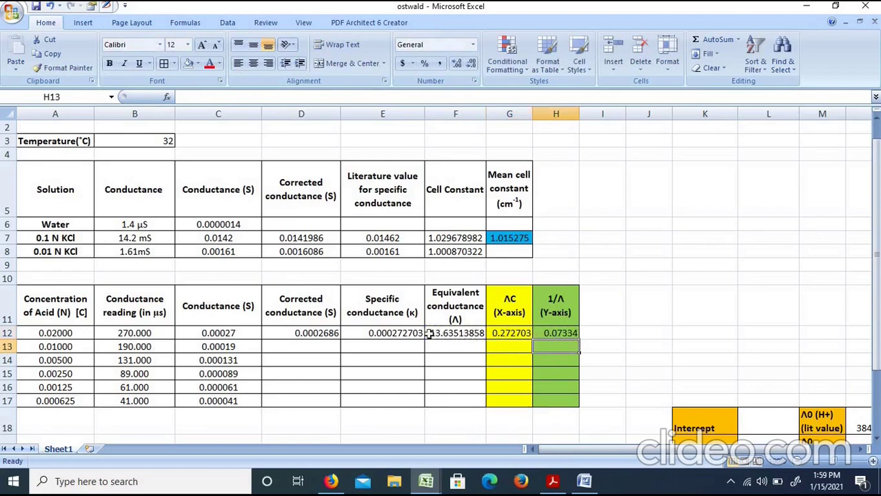
pyautogui.click(311, 333)
# Fill the D12:H12 formulas down to row 17 and spot-check the D12 and H12 formulas
pyautogui.keyDown('shift'); pyautogui.click(578, 336); pyautogui.keyUp('shift')
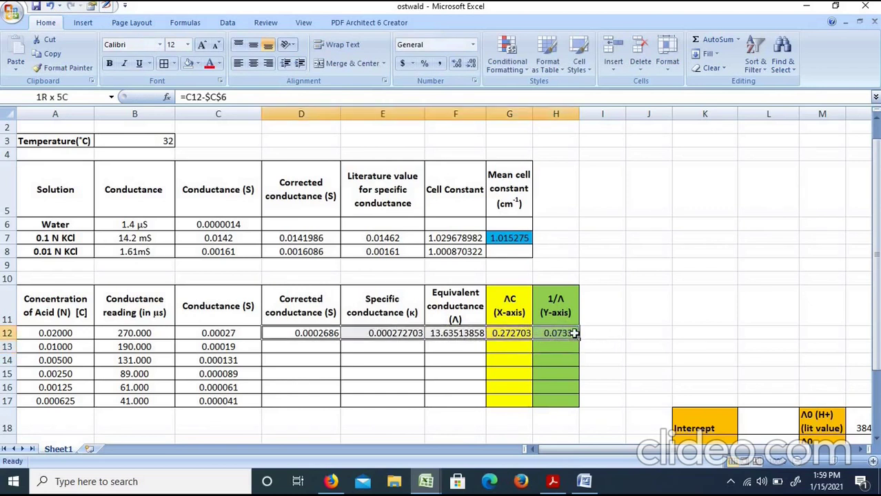
pyautogui.moveTo(581, 339); pyautogui.dragTo(584, 403)
pyautogui.click(609, 330)
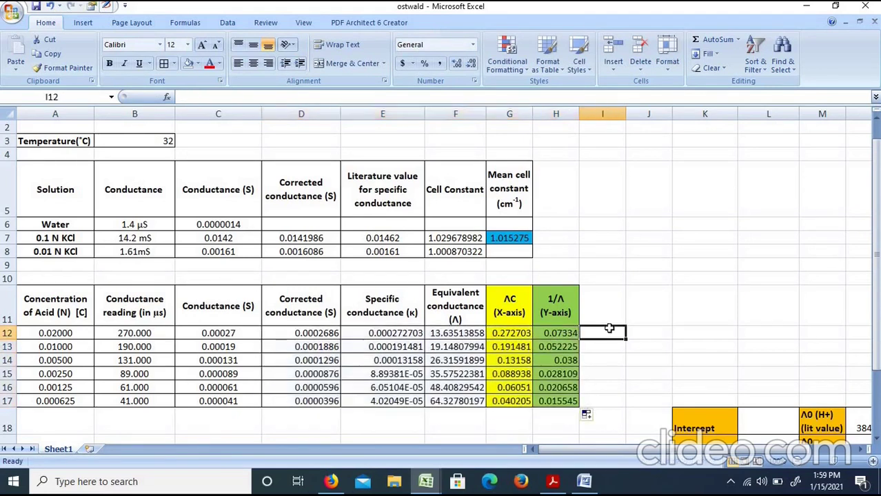
pyautogui.click(320, 335)
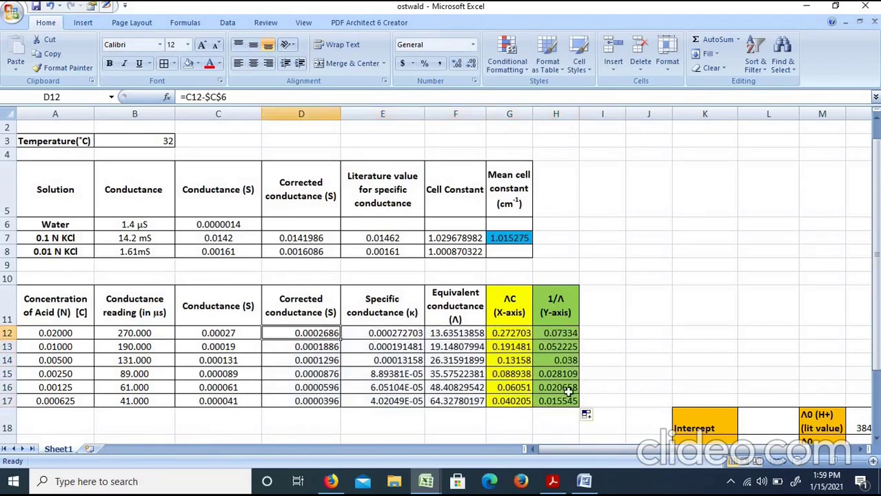
pyautogui.click(649, 388)
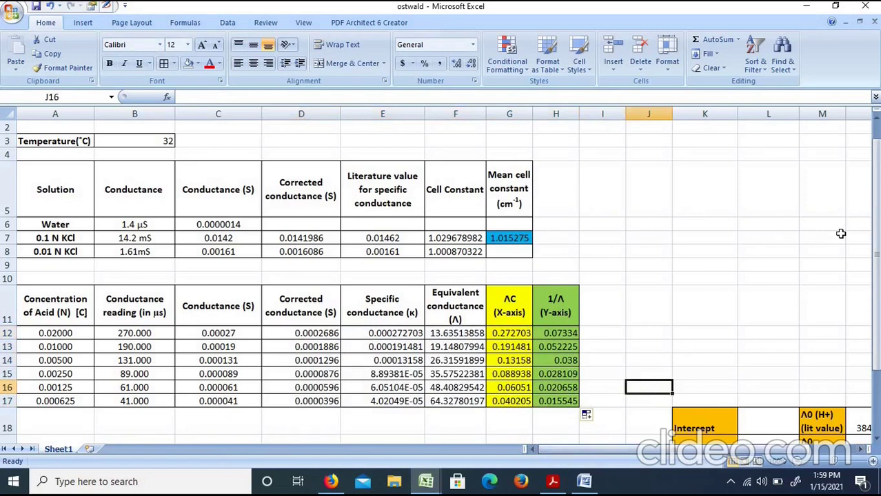
pyautogui.click(722, 290)
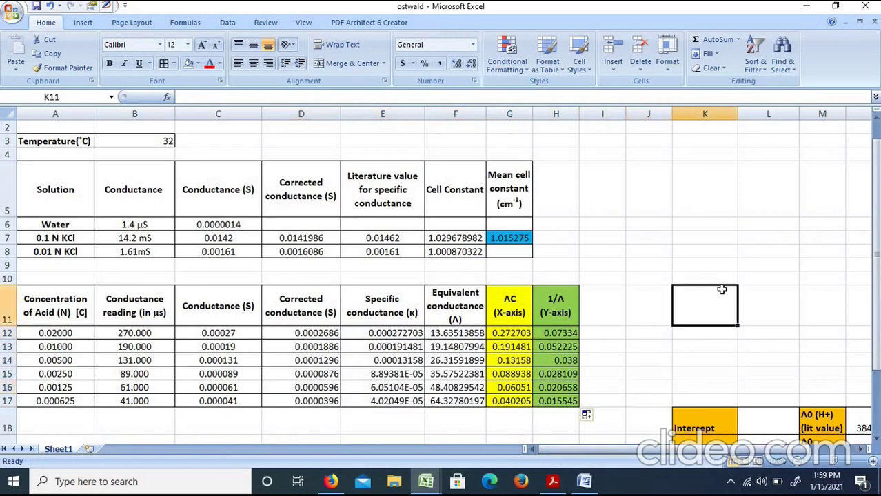
pyautogui.click(564, 332)
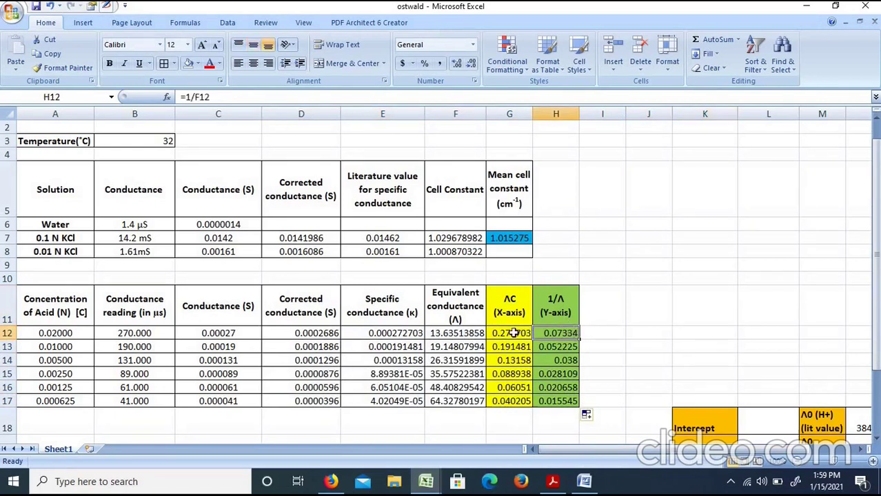
pyautogui.click(514, 333)
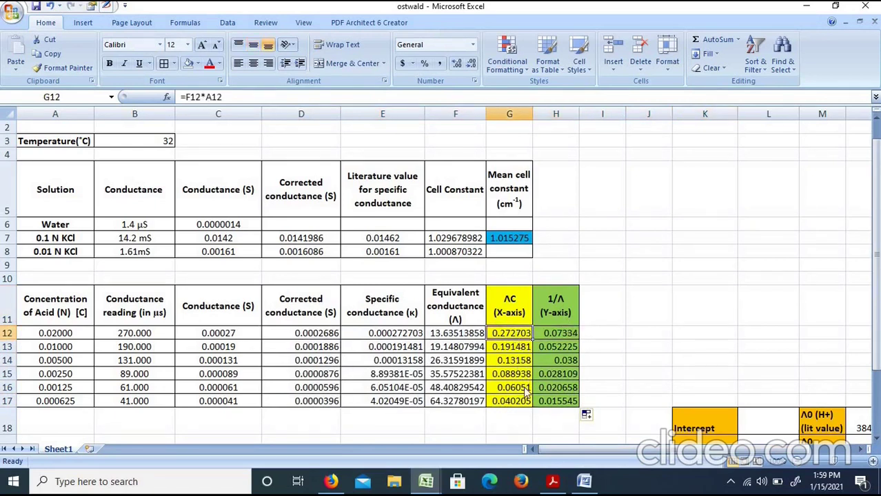
# Insert a markers-only scatter chart of G12:H17, 1/Λ against ΛC
pyautogui.keyDown('shift'); pyautogui.click(559, 404); pyautogui.keyUp('shift')
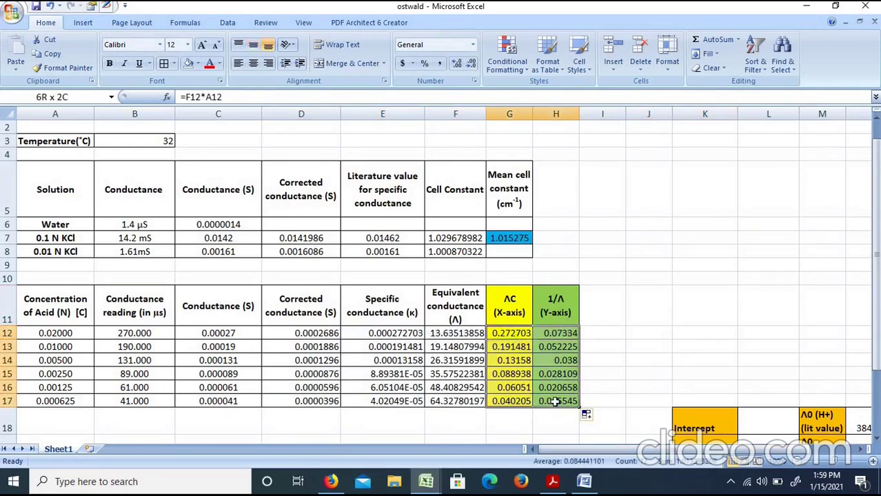
pyautogui.click(83, 24)
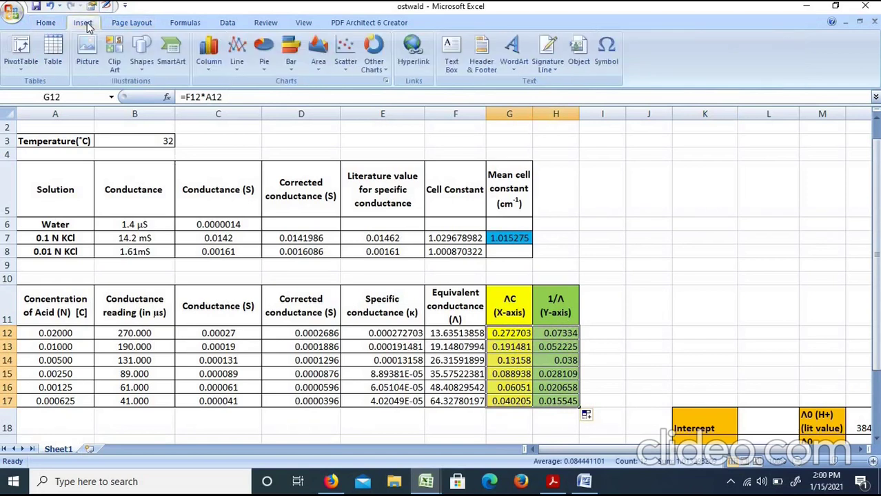
pyautogui.click(343, 63)
pyautogui.click(286, 110)
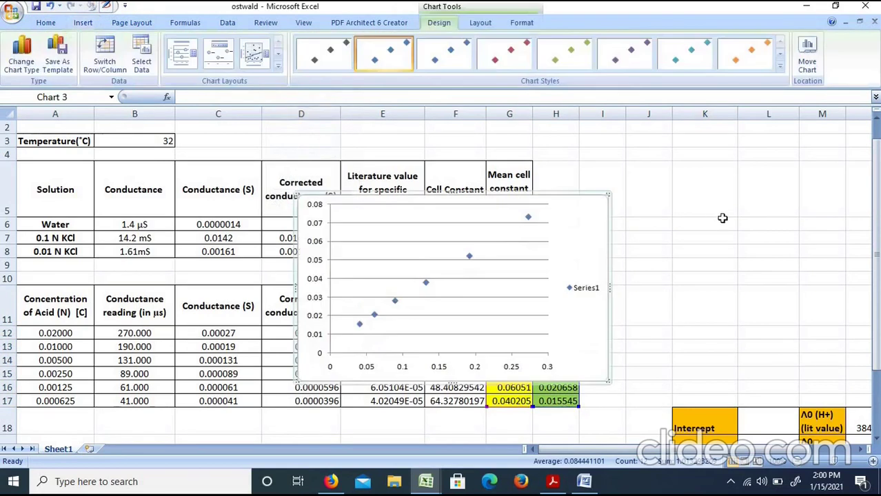
# Move the chart right of the table, clear of the 1/Λ column, and delete its legend
pyautogui.moveTo(553, 198); pyautogui.dragTo(803, 153)
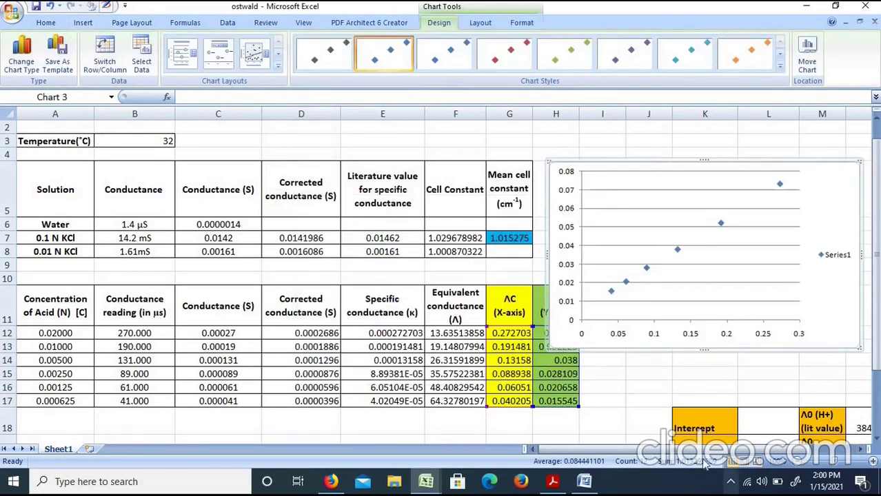
pyautogui.moveTo(700, 449); pyautogui.dragTo(784, 467)
pyautogui.moveTo(590, 161); pyautogui.dragTo(628, 163)
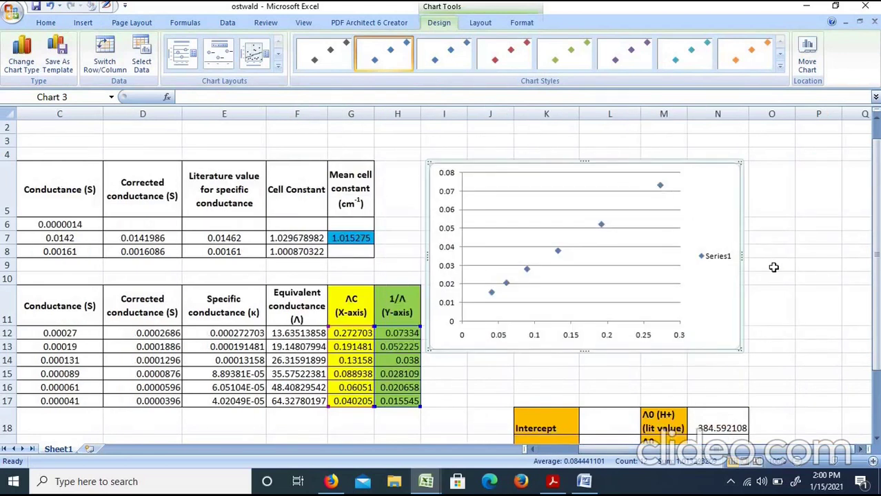
pyautogui.click(718, 261)
pyautogui.press('Delete')
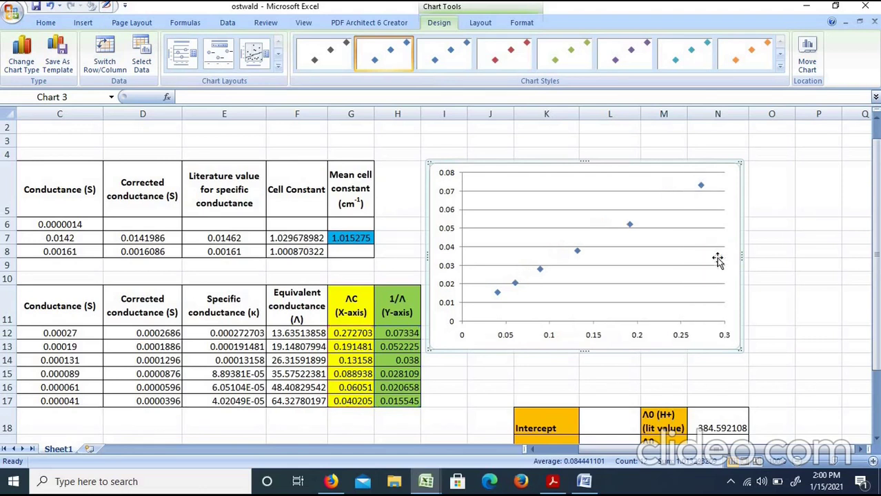
pyautogui.click(780, 242)
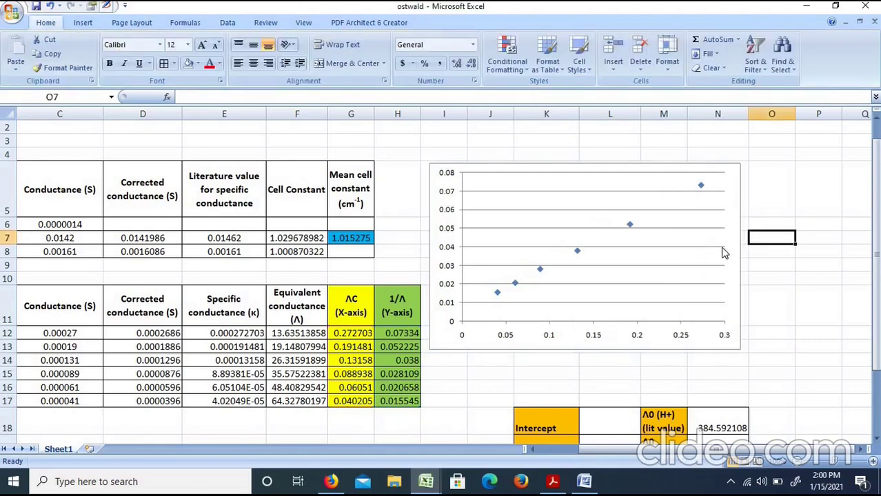
pyautogui.click(724, 253)
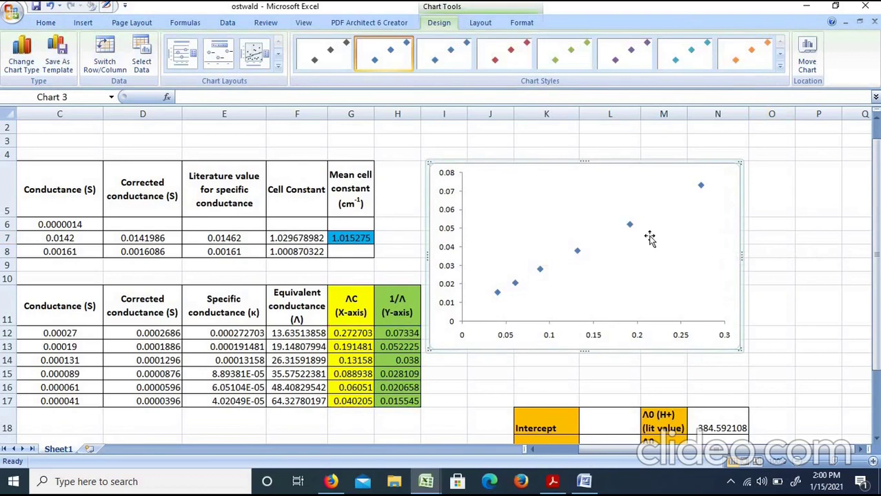
# Add a trendline to the data series, displaying its equation and R² value
pyautogui.click(629, 225)
pyautogui.rightClick(630, 228)
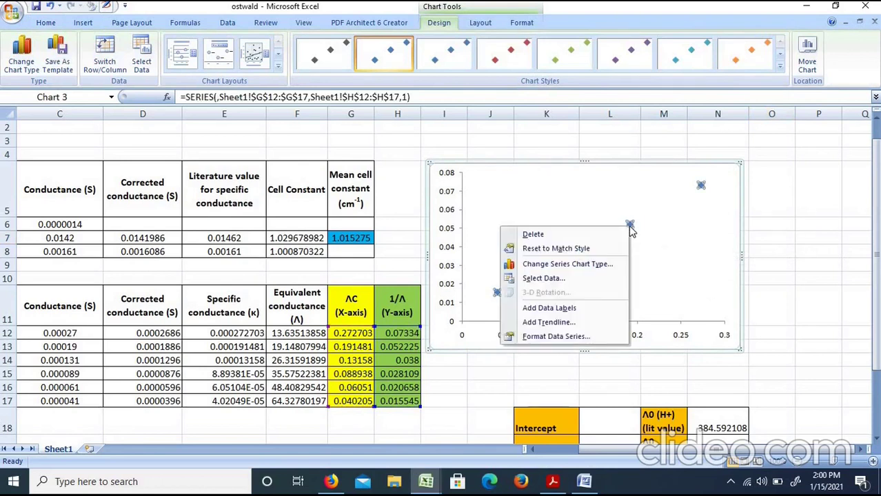
pyautogui.click(574, 324)
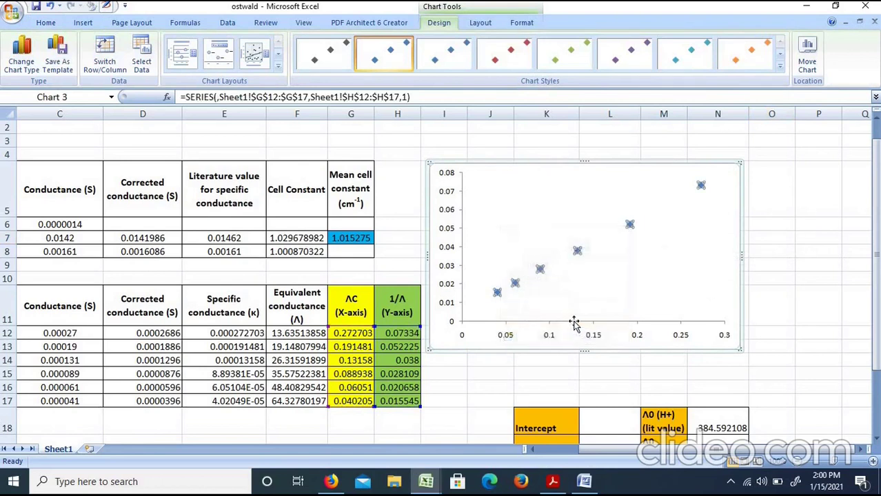
pyautogui.click(257, 403)
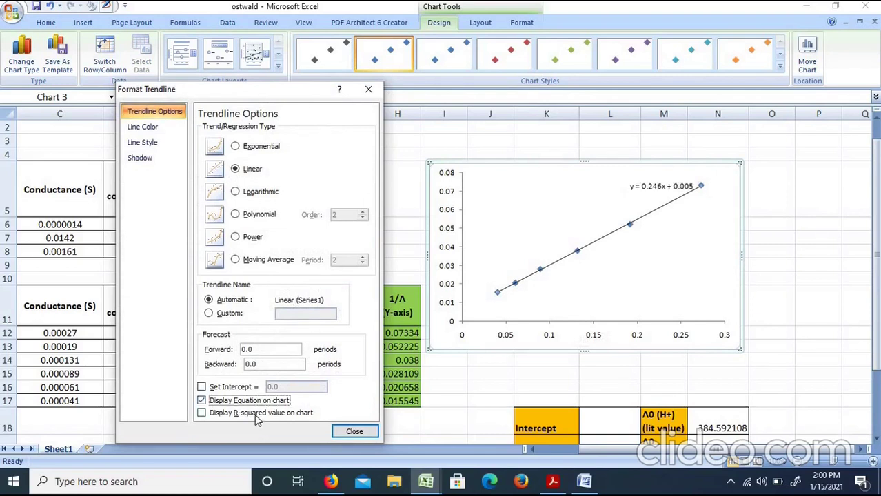
pyautogui.click(255, 414)
pyautogui.click(357, 439)
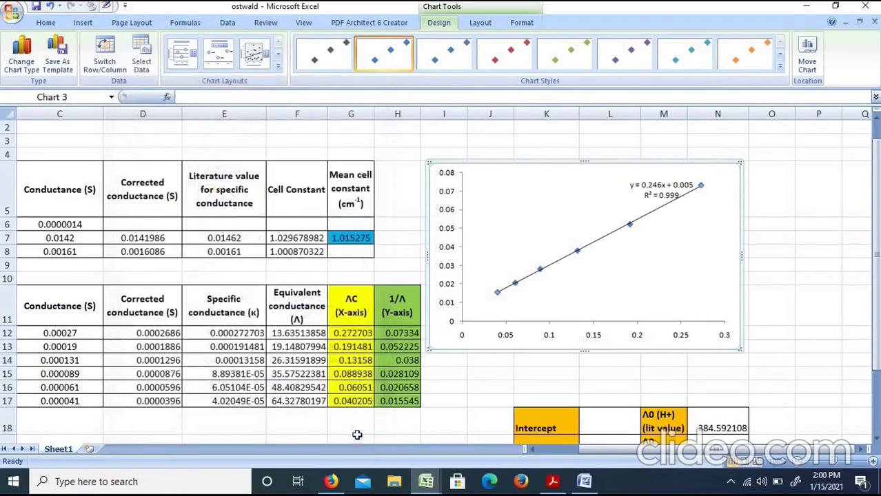
# Drag the equation label y = 0.246x + 0.005 toward the chart's middle
pyautogui.click(666, 190)
pyautogui.moveTo(600, 200); pyautogui.dragTo(588, 204)
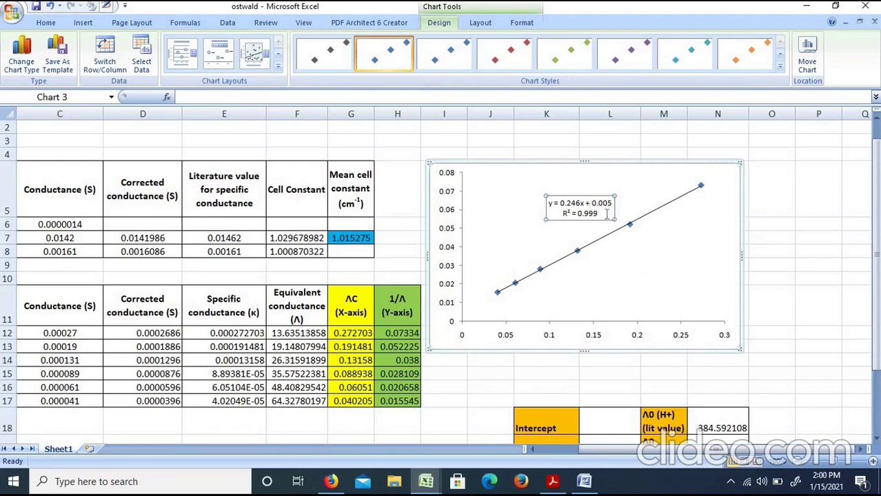
pyautogui.click(837, 261)
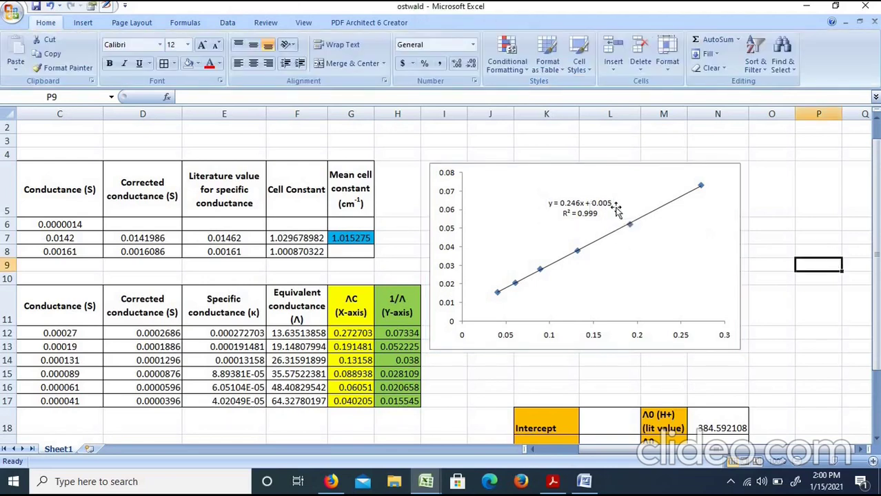
# Add a primary horizontal axis title placed below the chart's x-axis
pyautogui.click(565, 341)
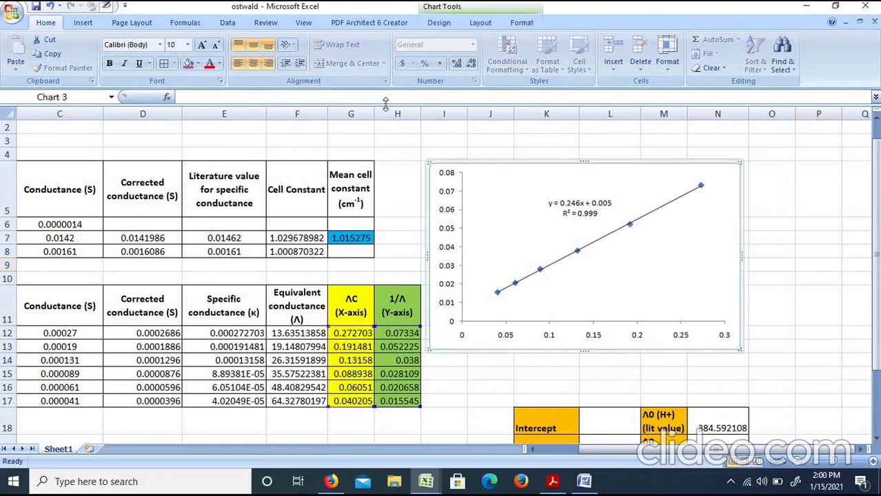
pyautogui.click(481, 23)
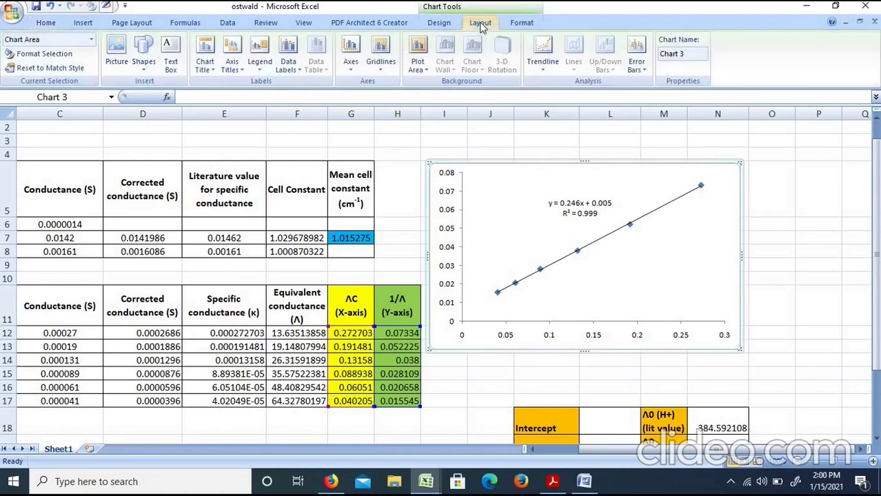
pyautogui.click(234, 69)
pyautogui.moveTo(227, 84)
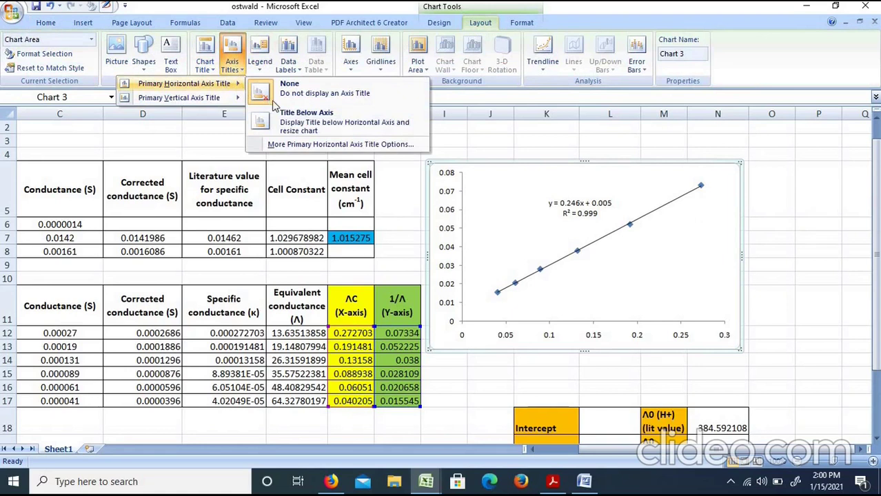
pyautogui.click(298, 120)
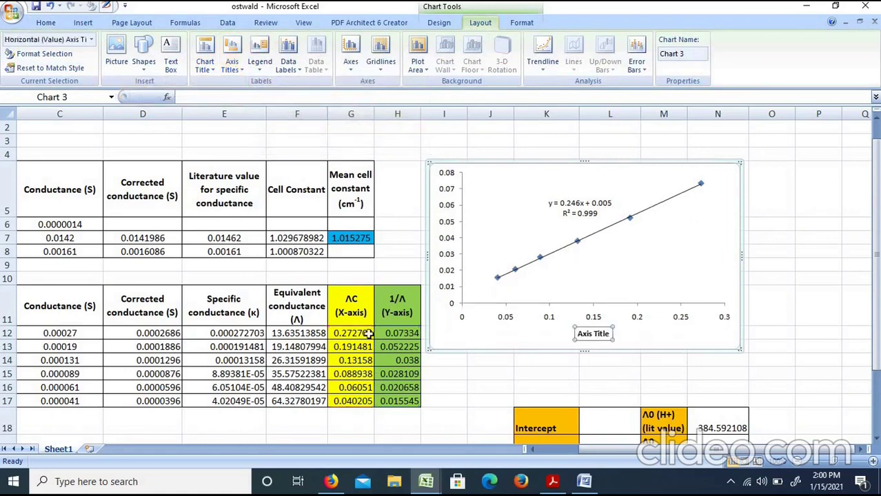
# Copy the ΛC header text from cell G11
pyautogui.doubleClick(346, 298)
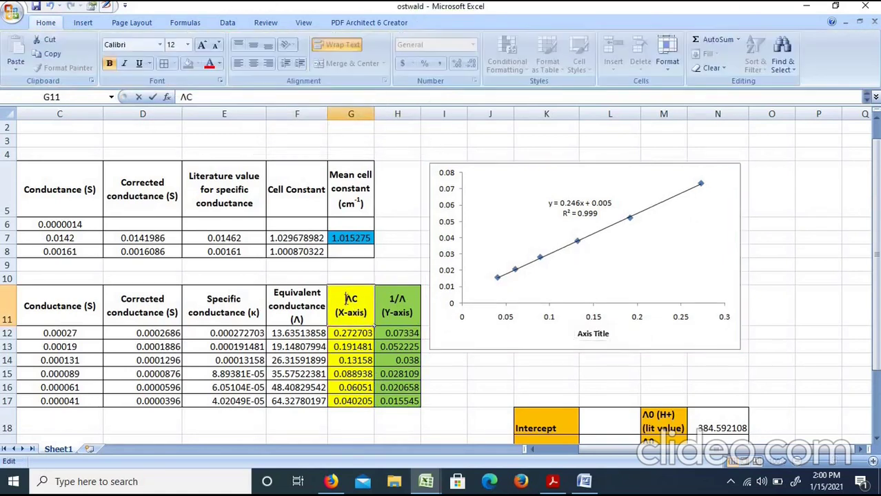
pyautogui.moveTo(347, 298); pyautogui.dragTo(358, 299)
pyautogui.click(588, 337)
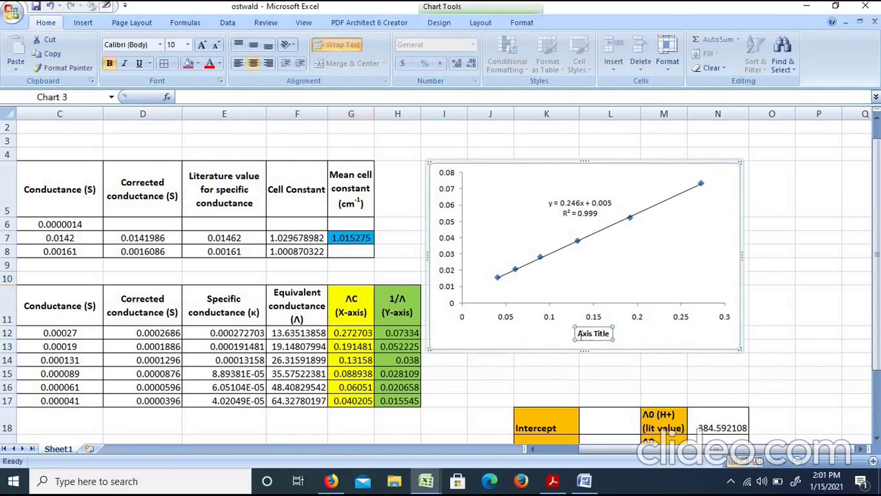
pyautogui.click(593, 335)
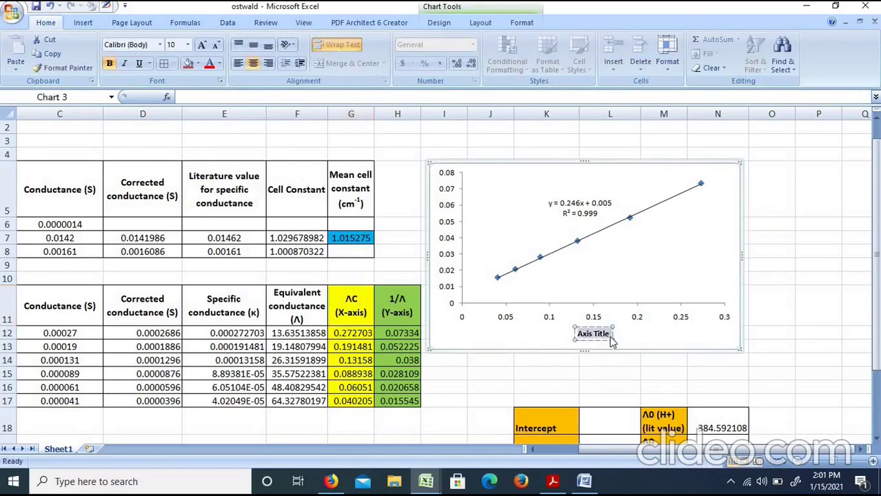
pyautogui.doubleClick(365, 308)
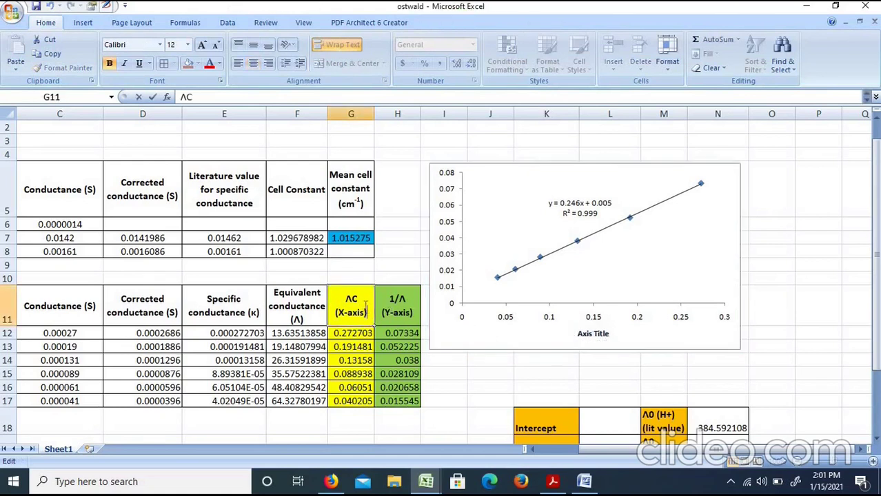
pyautogui.moveTo(362, 298); pyautogui.dragTo(329, 298)
pyautogui.hotkey('ctrl', 'c')
pyautogui.click(351, 299)
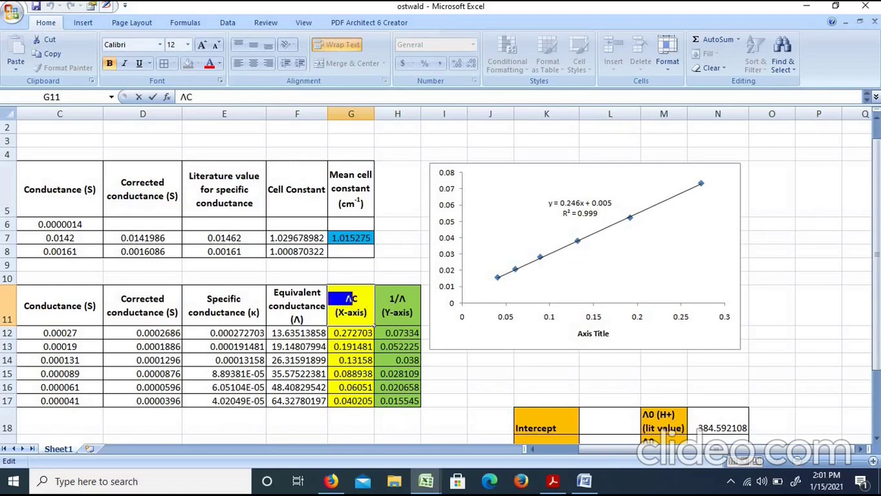
# Replace the horizontal axis title text with the copied ΛC
pyautogui.click(589, 334)
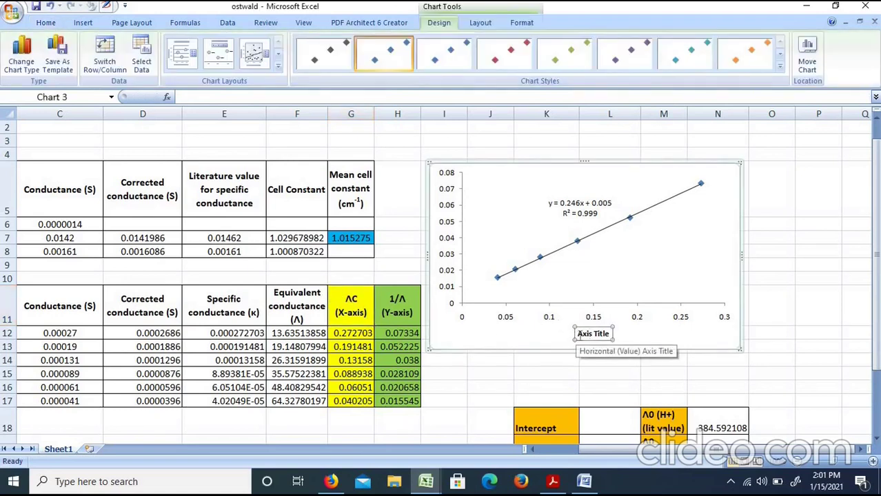
pyautogui.click(592, 335)
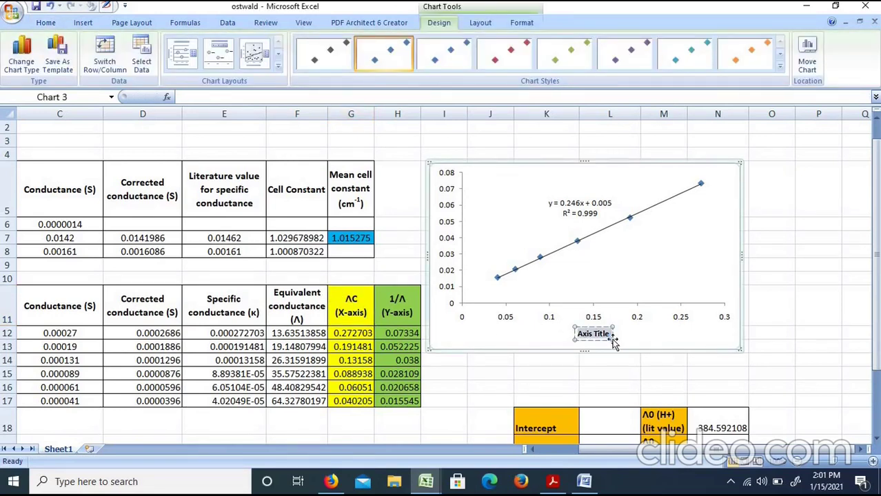
pyautogui.hotkey('ctrl', 'v')
pyautogui.write('C')
pyautogui.click(818, 252)
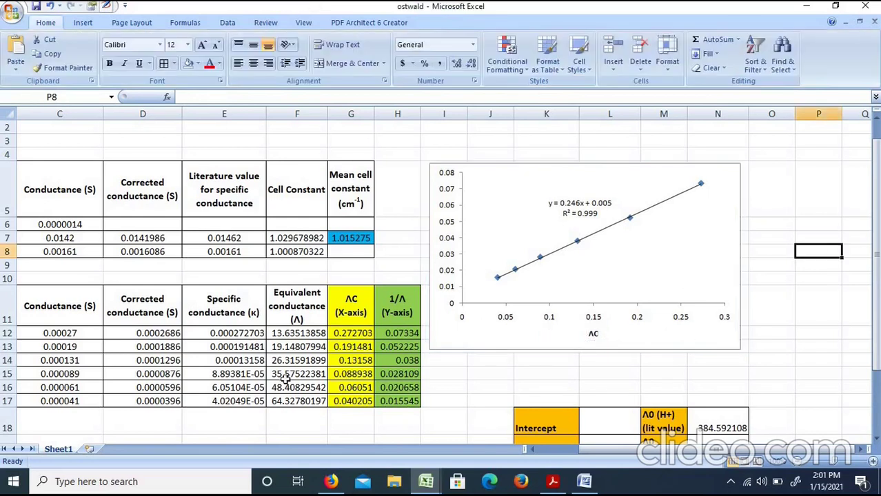
pyautogui.click(380, 318)
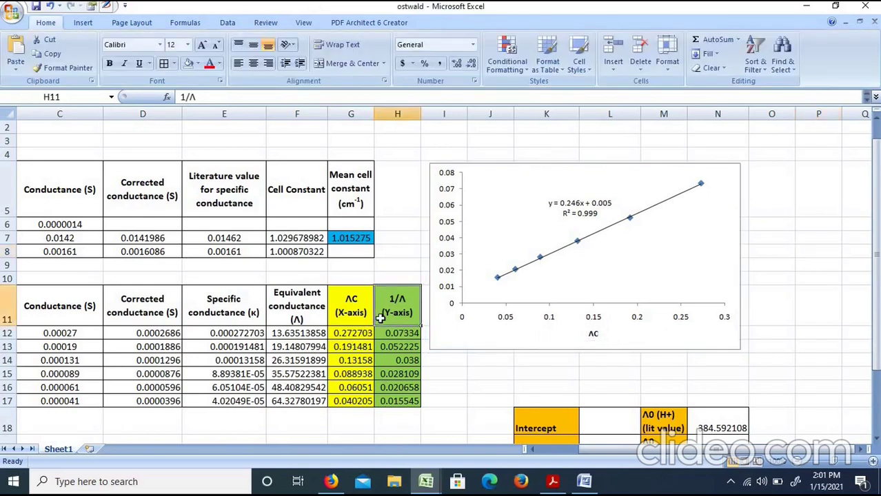
pyautogui.click(469, 243)
# Add a rotated vertical axis title and fill it with 1/Λ copied from cell H11
pyautogui.click(491, 22)
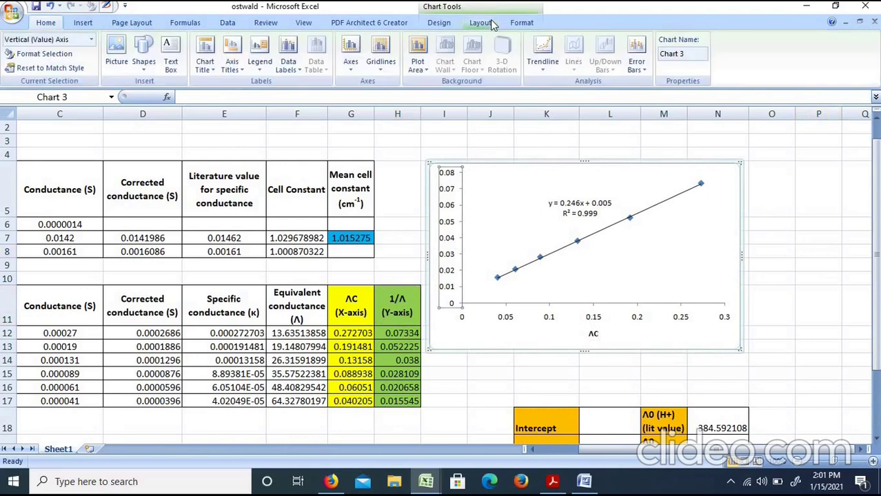
pyautogui.click(231, 61)
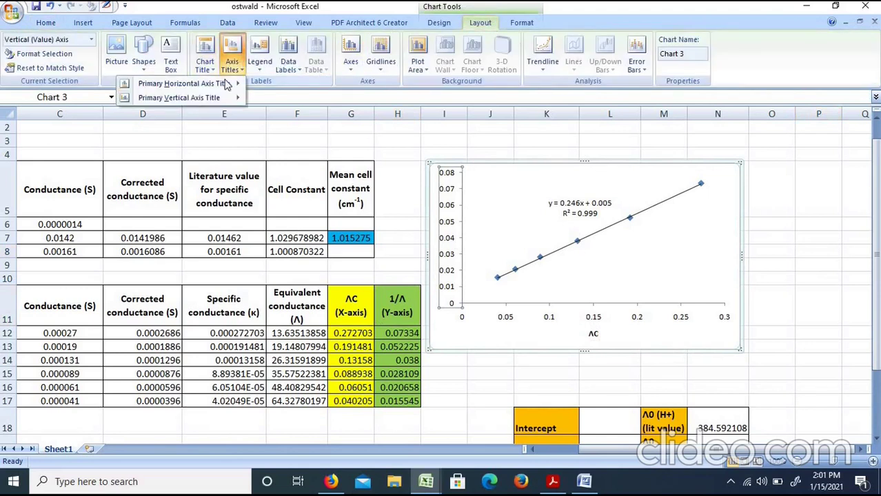
pyautogui.moveTo(220, 97)
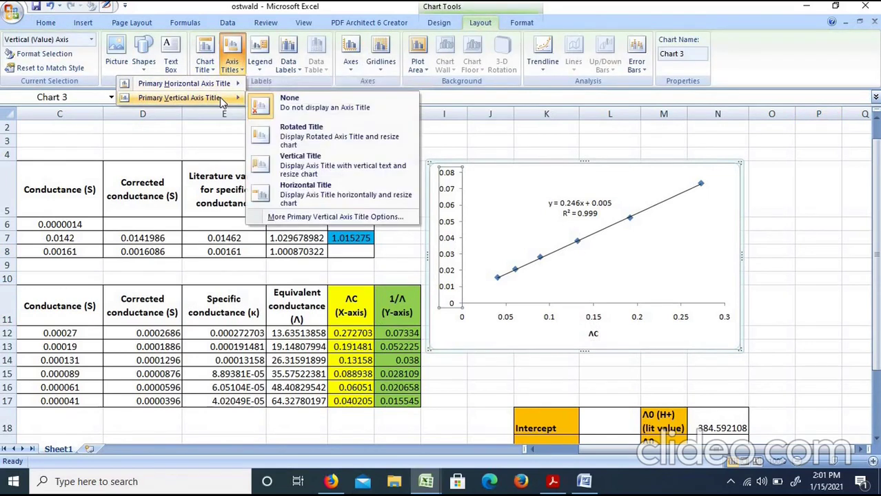
pyautogui.click(307, 139)
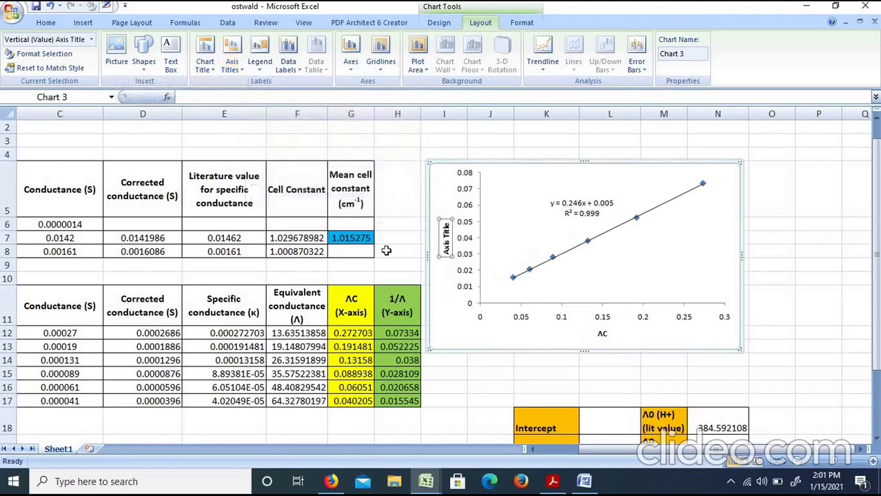
pyautogui.doubleClick(409, 301)
pyautogui.moveTo(411, 299); pyautogui.dragTo(376, 300)
pyautogui.hotkey('ctrl', 'c')
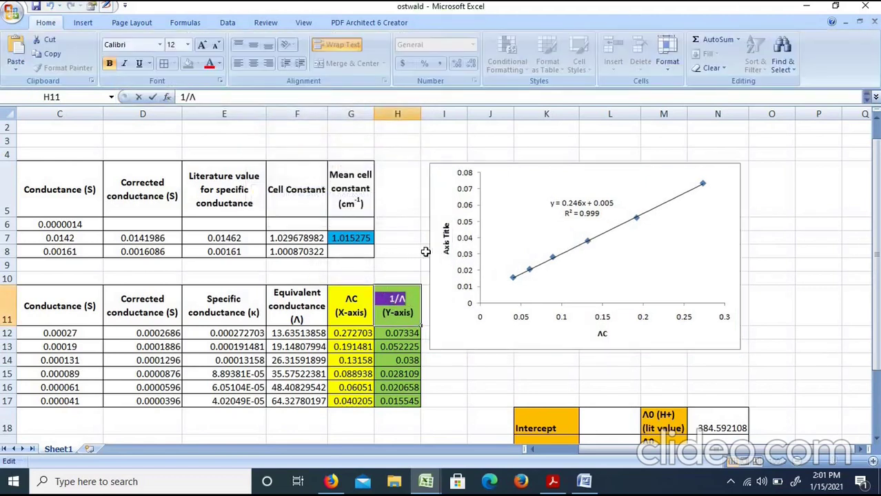
pyautogui.click(447, 250)
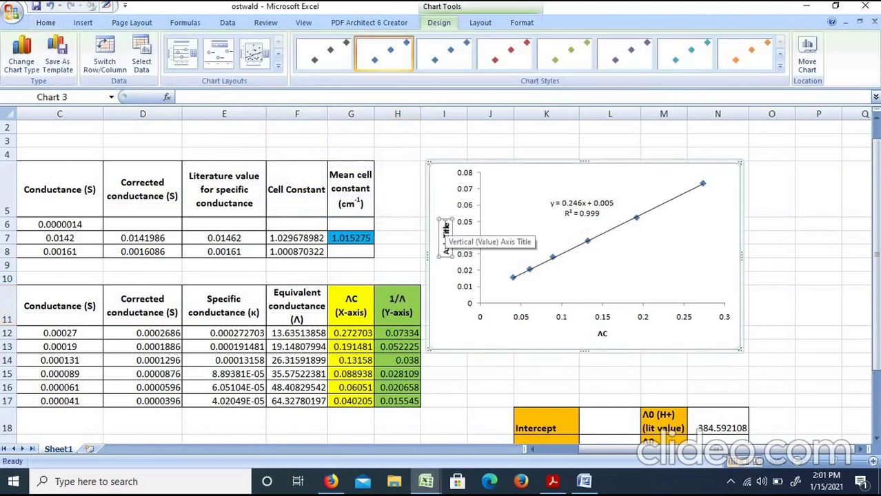
pyautogui.hotkey('ctrl', 'v')
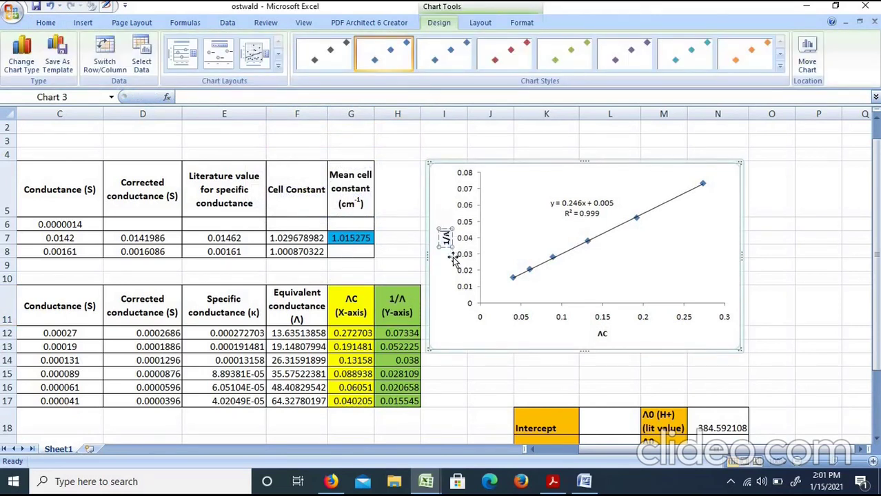